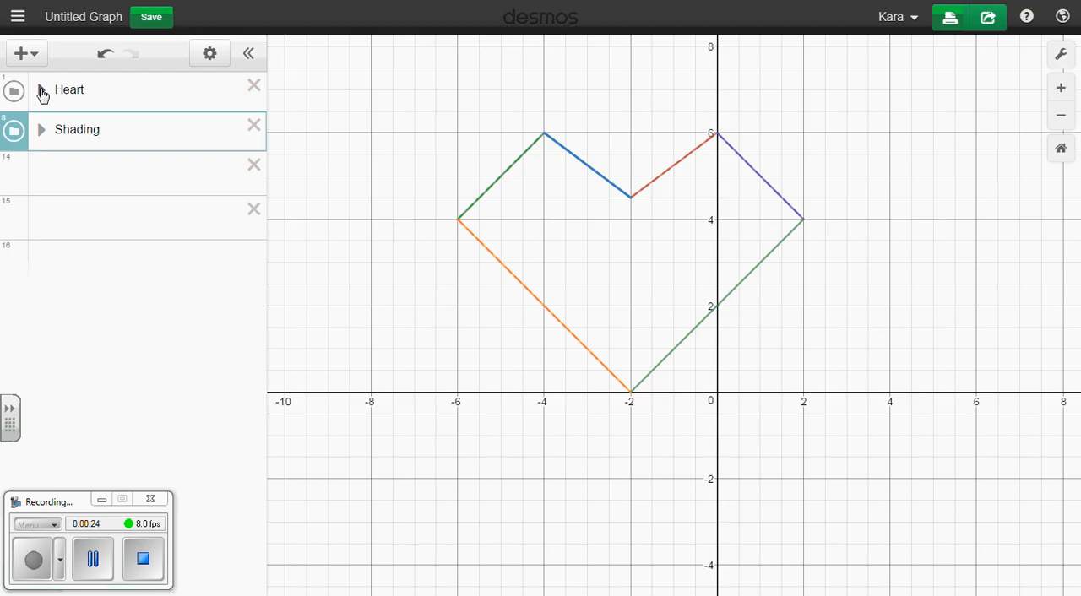
Expand the Heart and Shading folders to show the equations inside them
{"action": "left_click", "coordinate": [41, 90]}
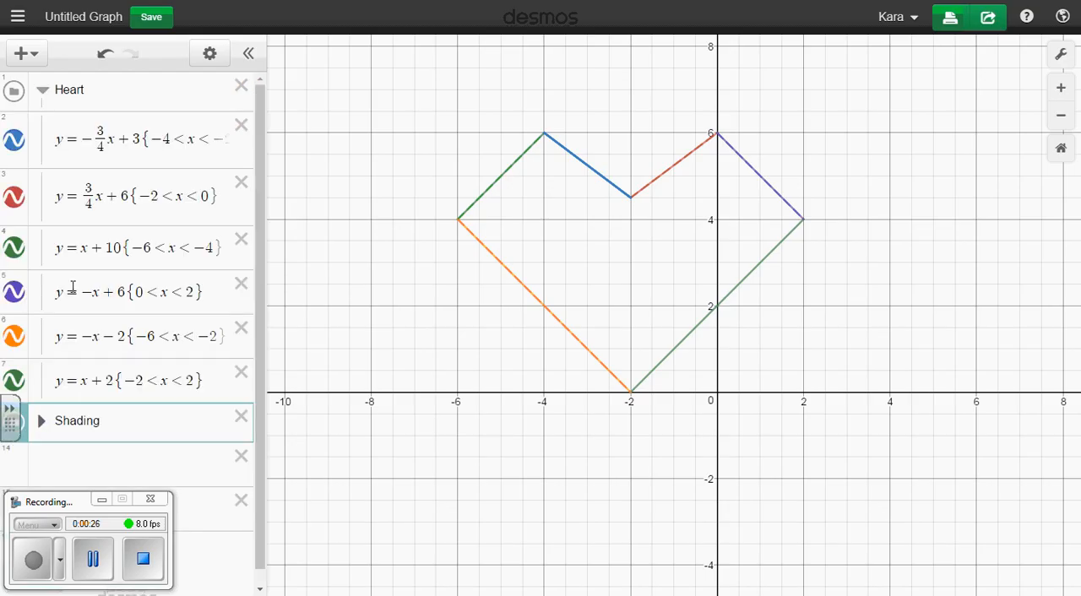
{"action": "left_click", "coordinate": [41, 89]}
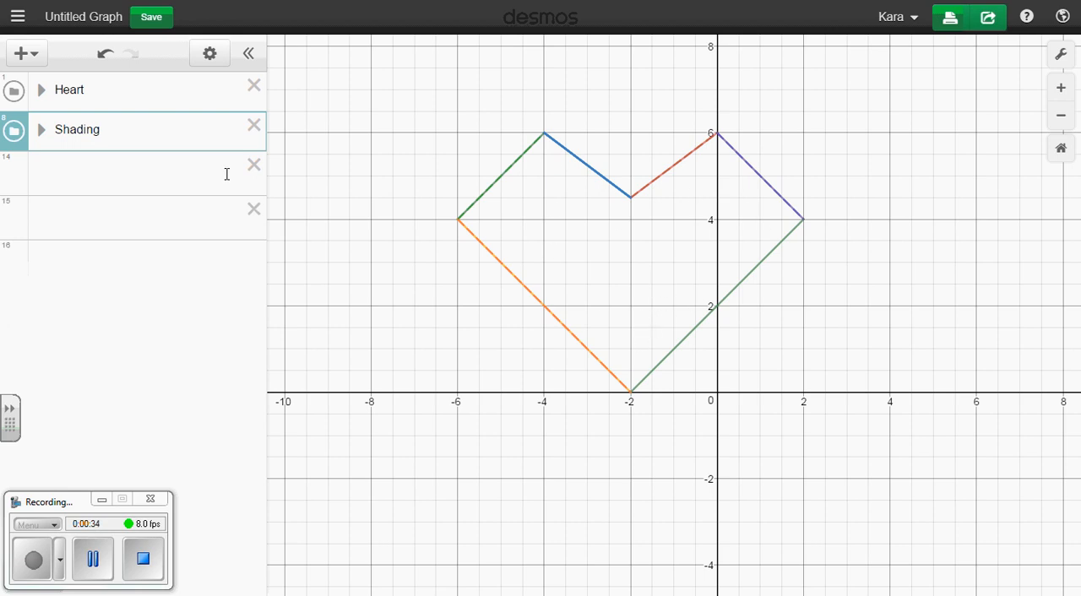
{"action": "left_click", "coordinate": [40, 132]}
{"action": "left_click", "coordinate": [40, 91]}
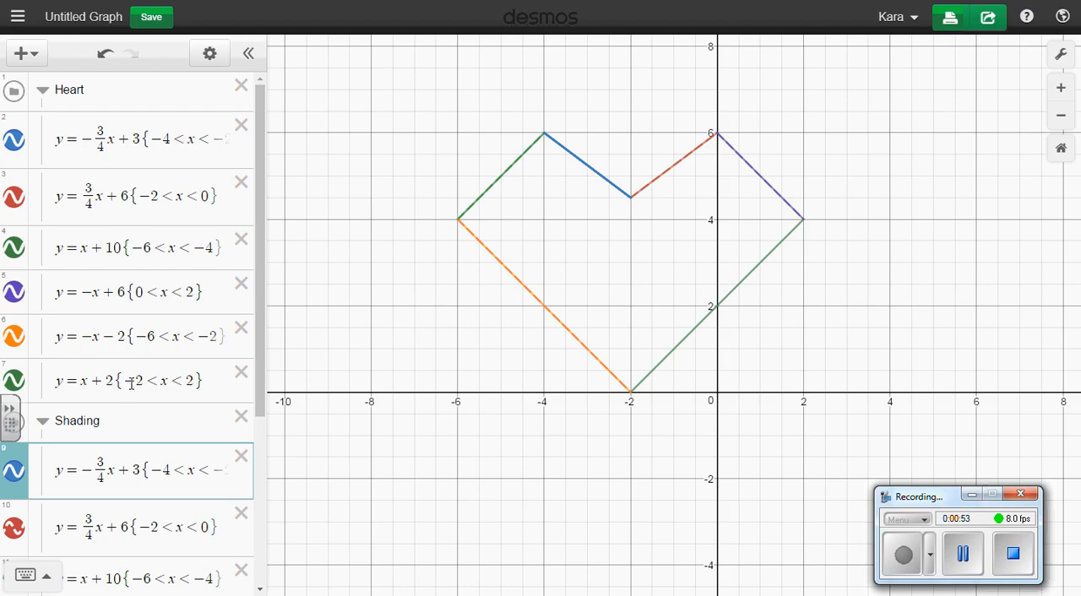
Duplicate the Heart equation y = x + 2 {-2 < x < 2} and move the copy to the end of the Shading folder
{"action": "left_click_drag", "start_coordinate": [257, 346], "coordinate": [261, 501]}
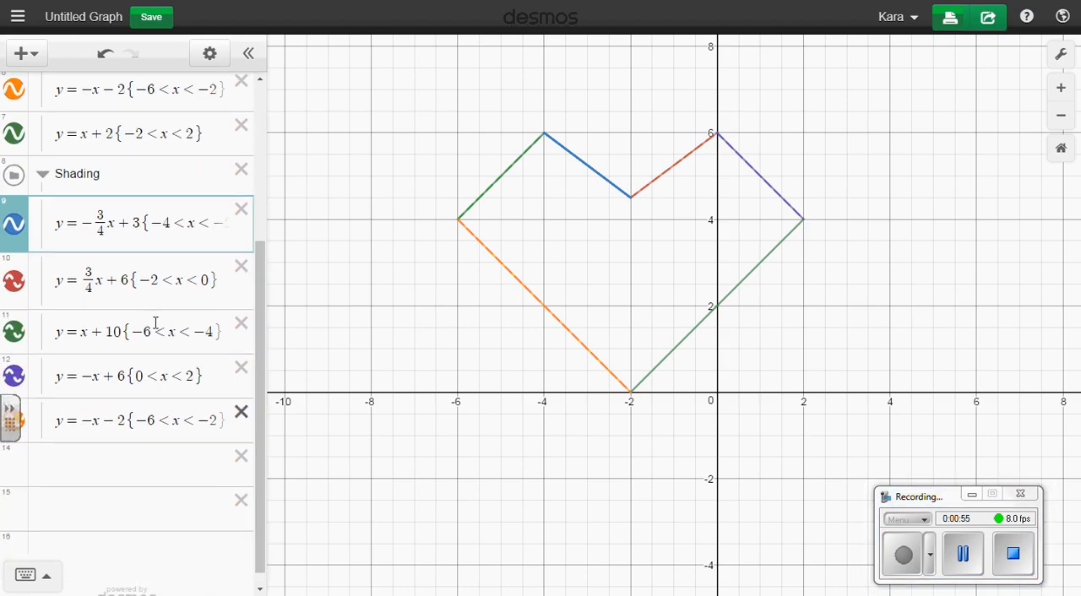
{"action": "scroll", "coordinate": [102, 157], "scroll_direction": "up", "scroll_amount": 1}
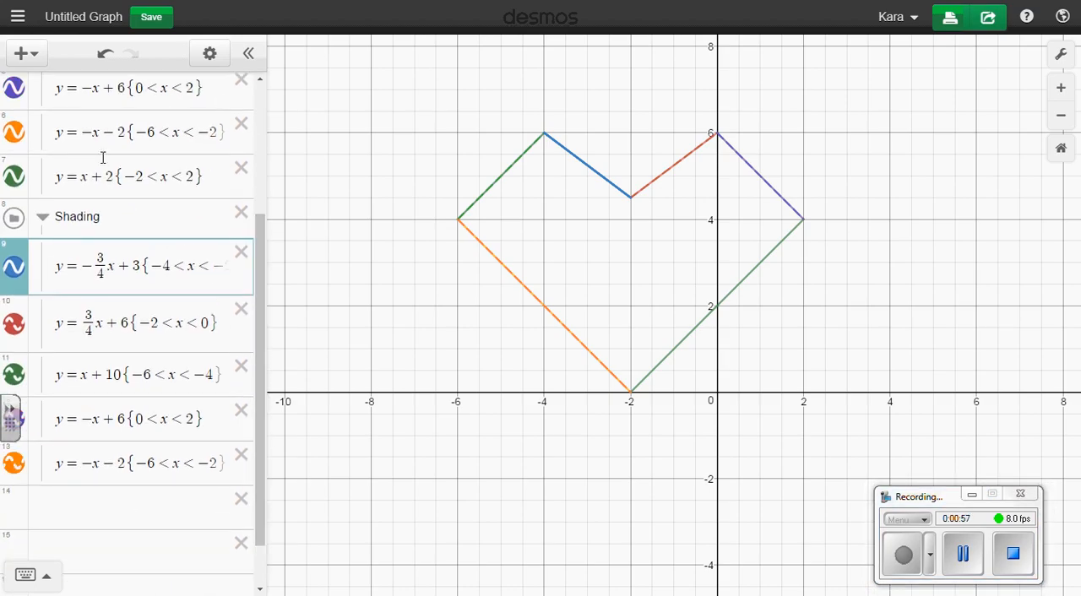
{"action": "left_click", "coordinate": [211, 53]}
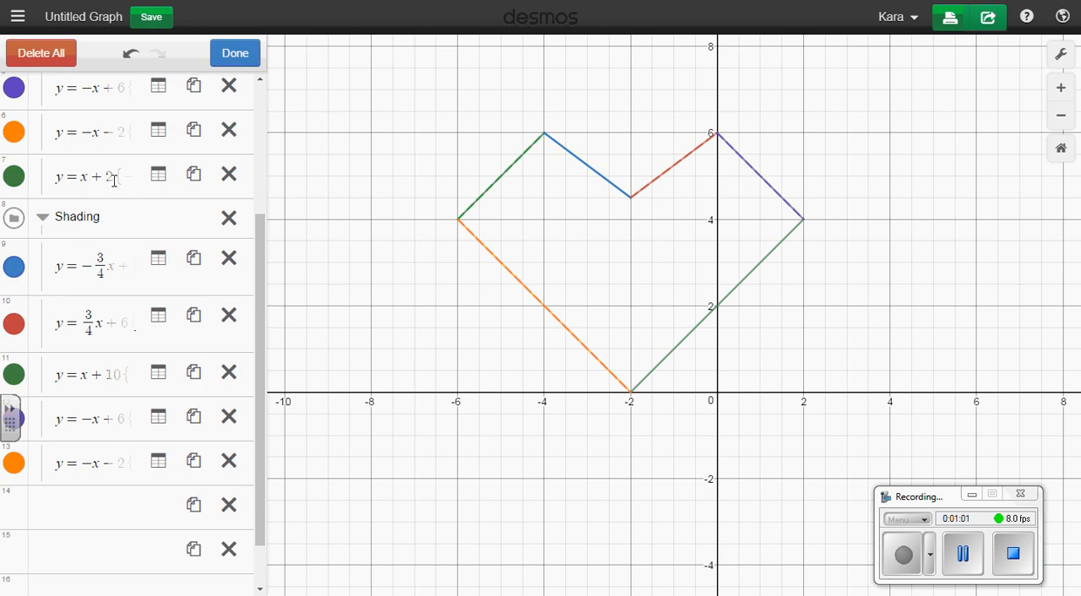
{"action": "left_click", "coordinate": [194, 174]}
{"action": "scroll", "coordinate": [72, 211], "scroll_direction": "down", "scroll_amount": 2}
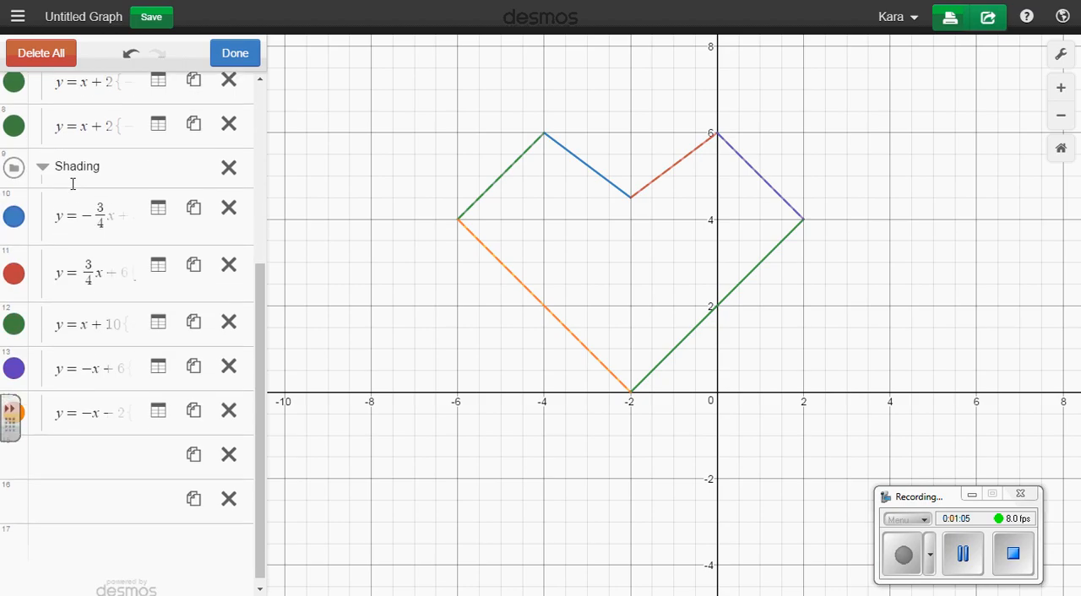
{"action": "left_click_drag", "start_coordinate": [17, 106], "coordinate": [58, 392]}
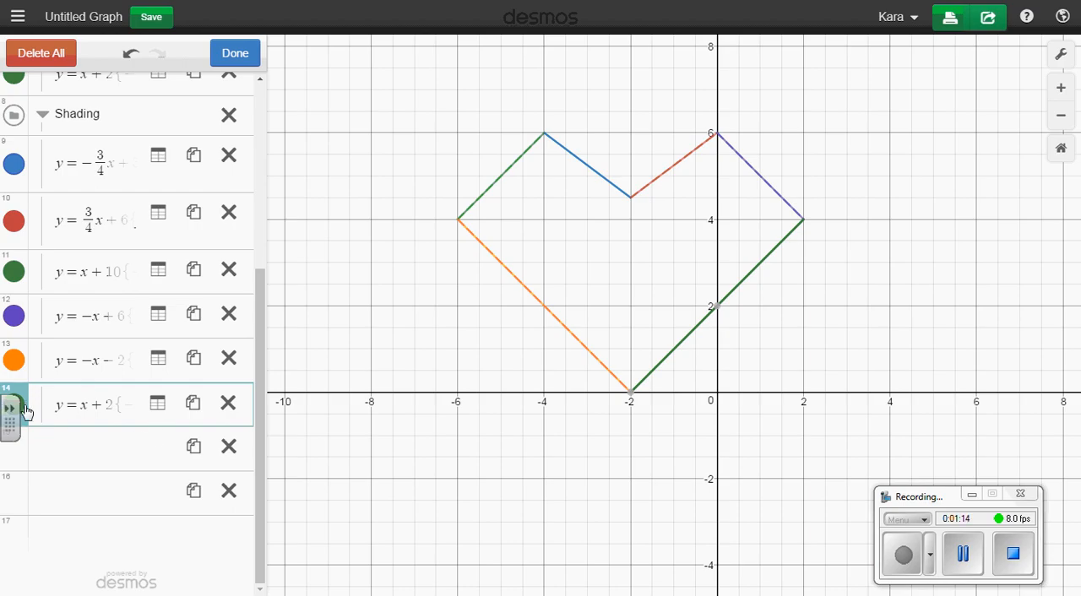
Set the line style to dashed for the copied y = x + 2 and the Shading equation y = -3/4x + 3
{"action": "left_click", "coordinate": [25, 413]}
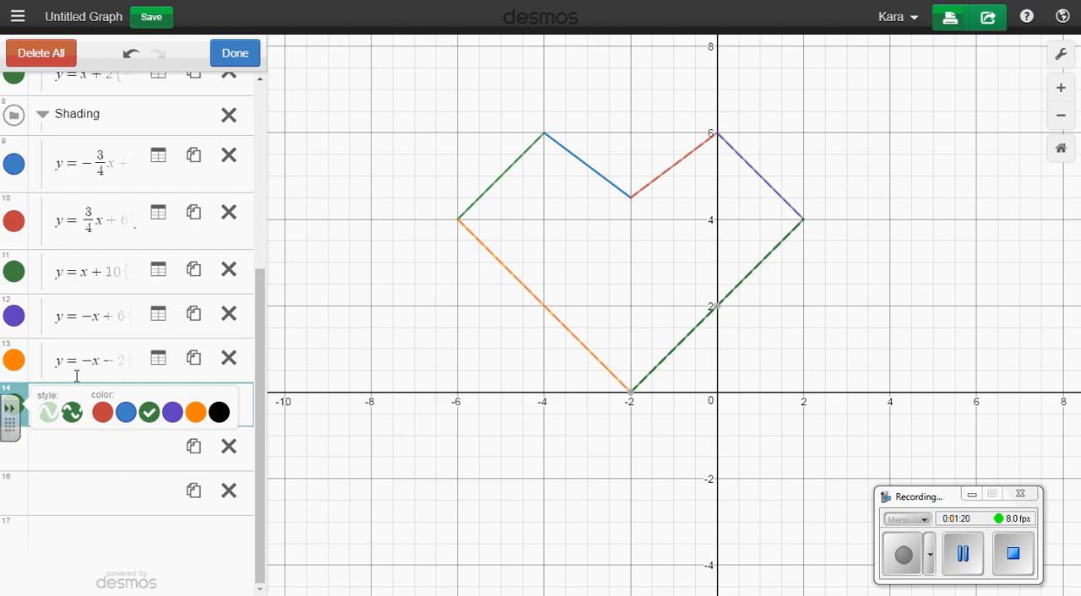
{"action": "left_click", "coordinate": [15, 169]}
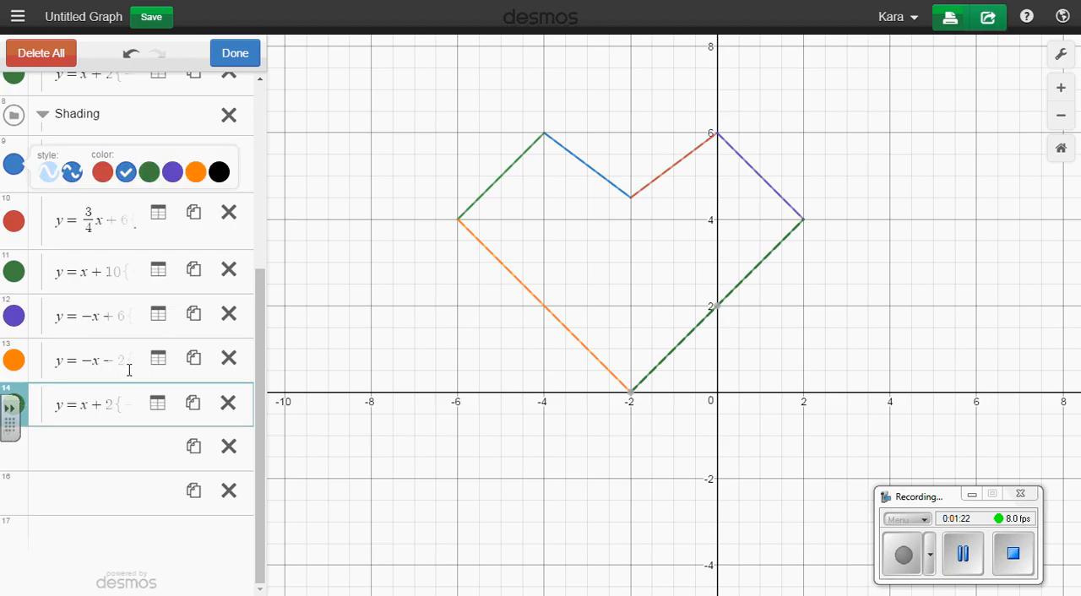
{"action": "left_click", "coordinate": [237, 60]}
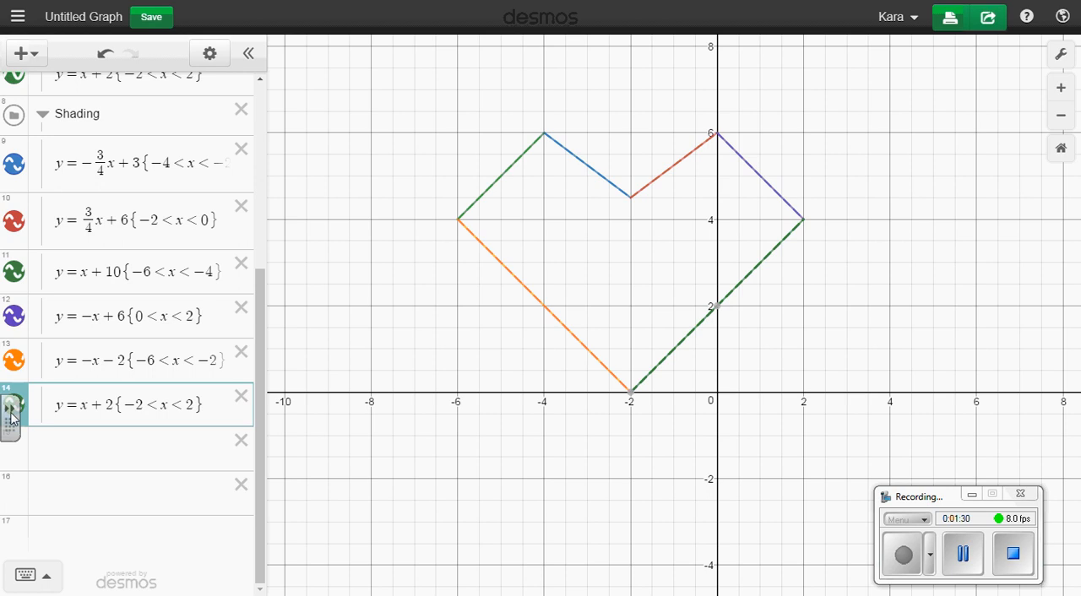
Hide and reshow the Shading line y = x + 10, and collapse the Heart folder
{"action": "left_click", "coordinate": [13, 276]}
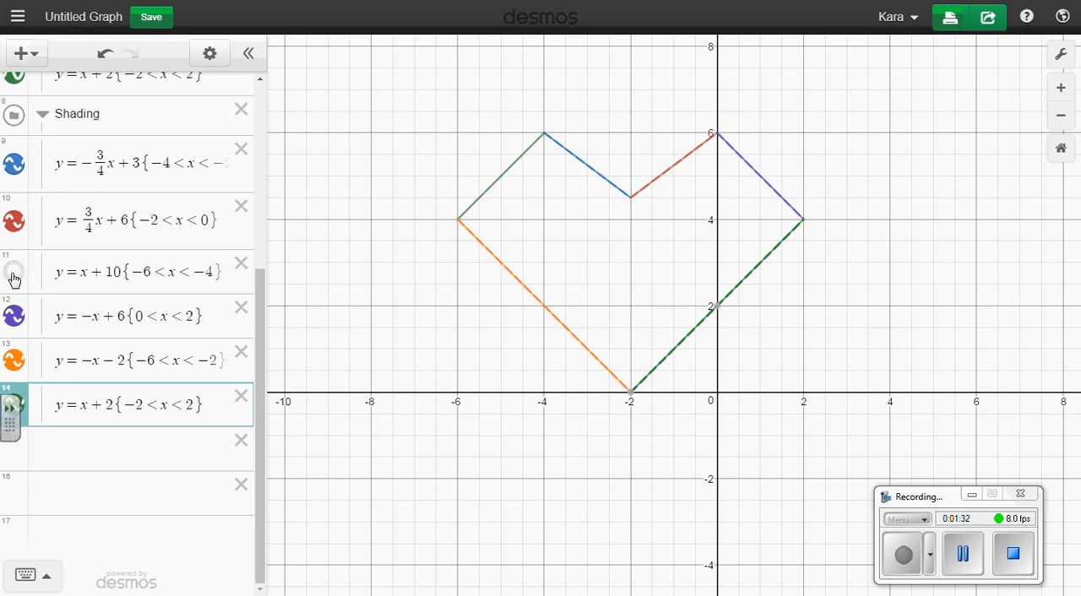
{"action": "left_click", "coordinate": [14, 272]}
{"action": "scroll", "coordinate": [228, 347], "scroll_direction": "up", "scroll_amount": 2}
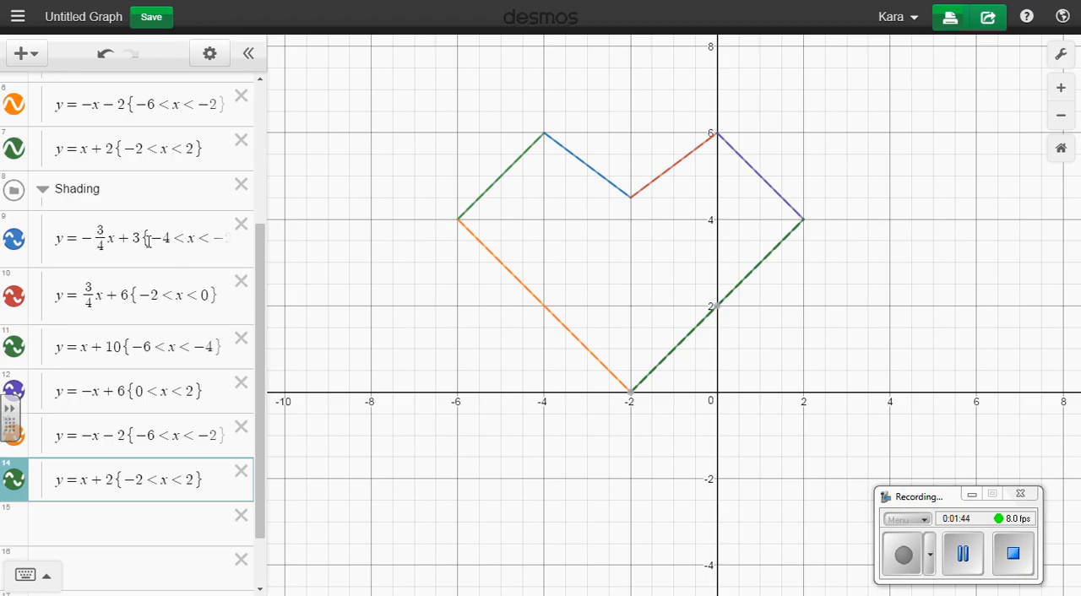
{"action": "scroll", "coordinate": [102, 211], "scroll_direction": "up", "scroll_amount": 6}
{"action": "left_click", "coordinate": [42, 90]}
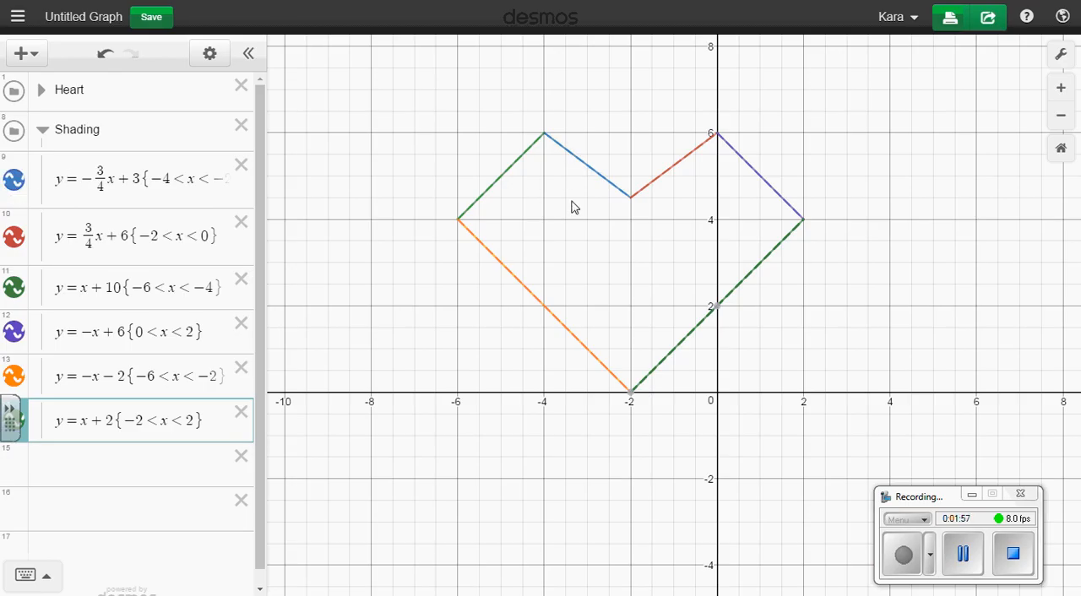
Change the first Shading equation to the inequality y < -3/4x + 3, keeping its domain restriction
{"action": "left_click", "coordinate": [58, 182]}
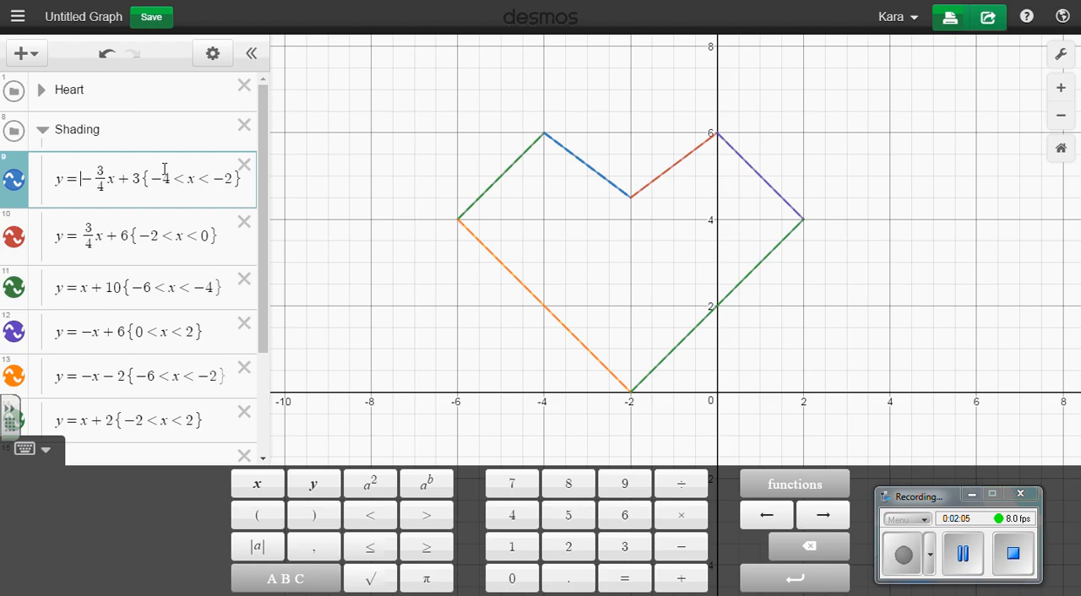
{"action": "key", "text": "BackSpace"}
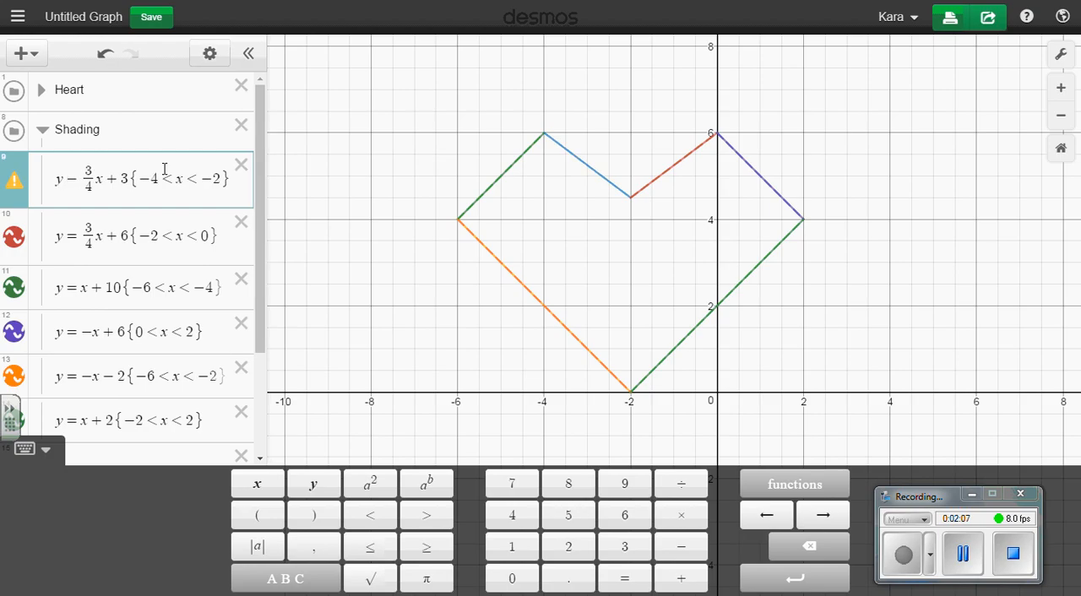
{"action": "left_click", "coordinate": [365, 514]}
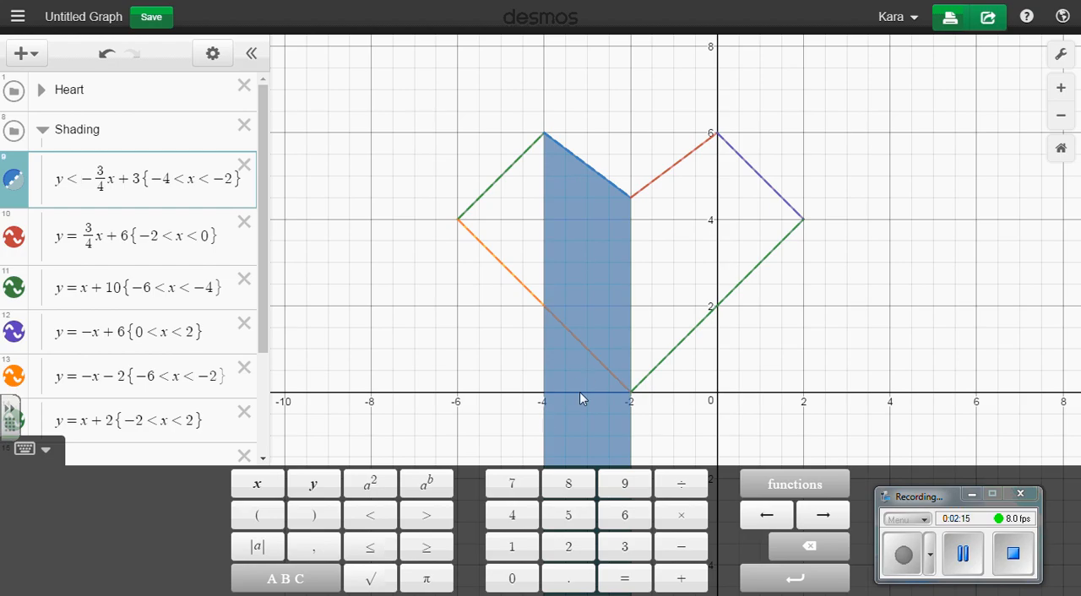
{"action": "left_click", "coordinate": [755, 268]}
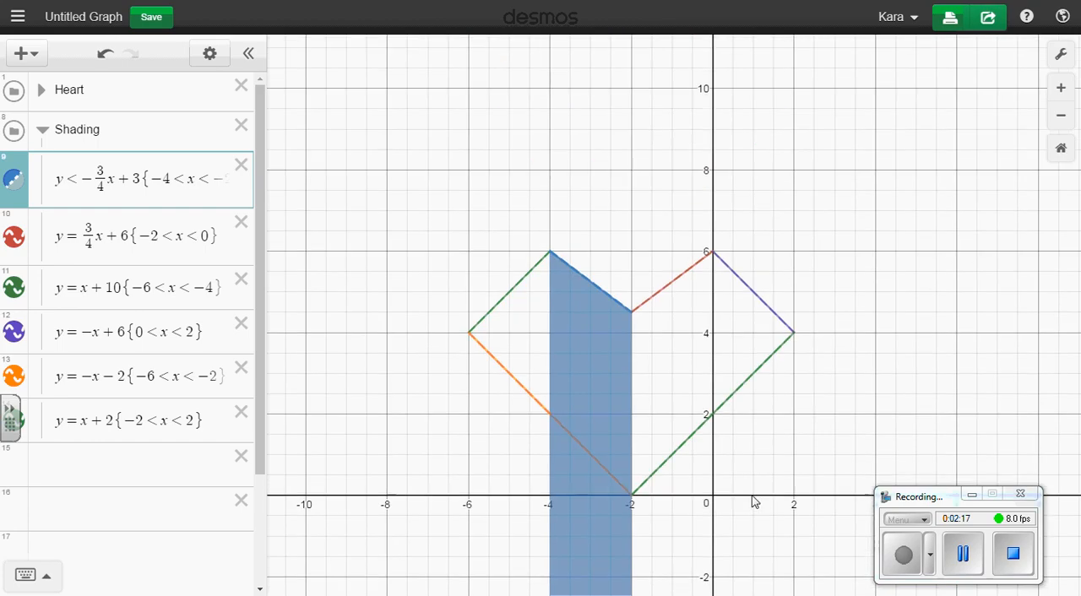
{"action": "left_click_drag", "start_coordinate": [755, 502], "coordinate": [749, 393]}
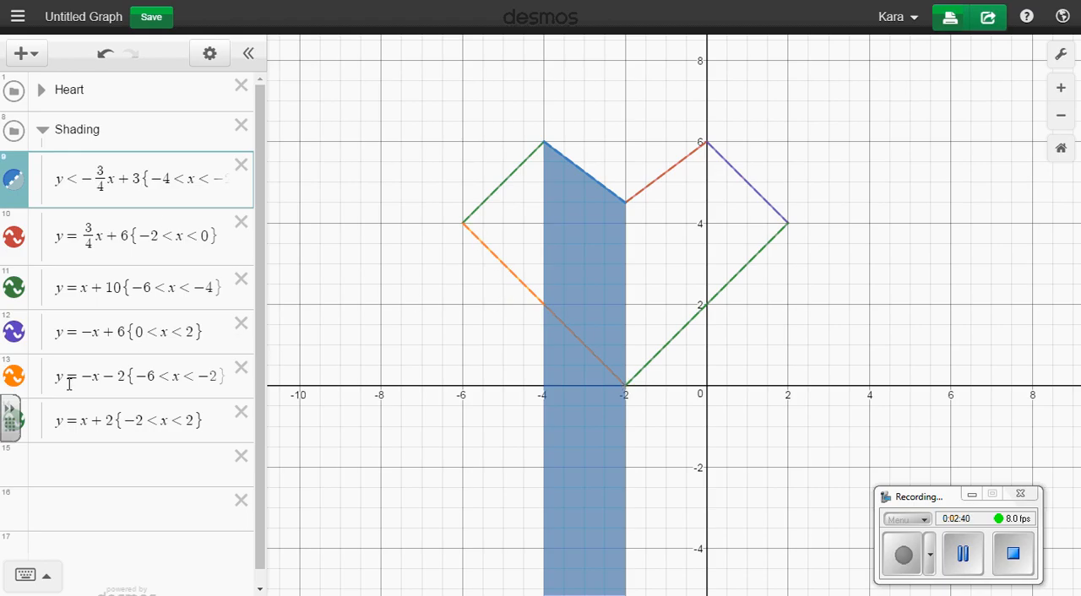
Try changing the Shading equation y = -x - 2 to y > -x - 2, and restore its equals sign
{"action": "left_click_drag", "start_coordinate": [55, 375], "coordinate": [122, 379]}
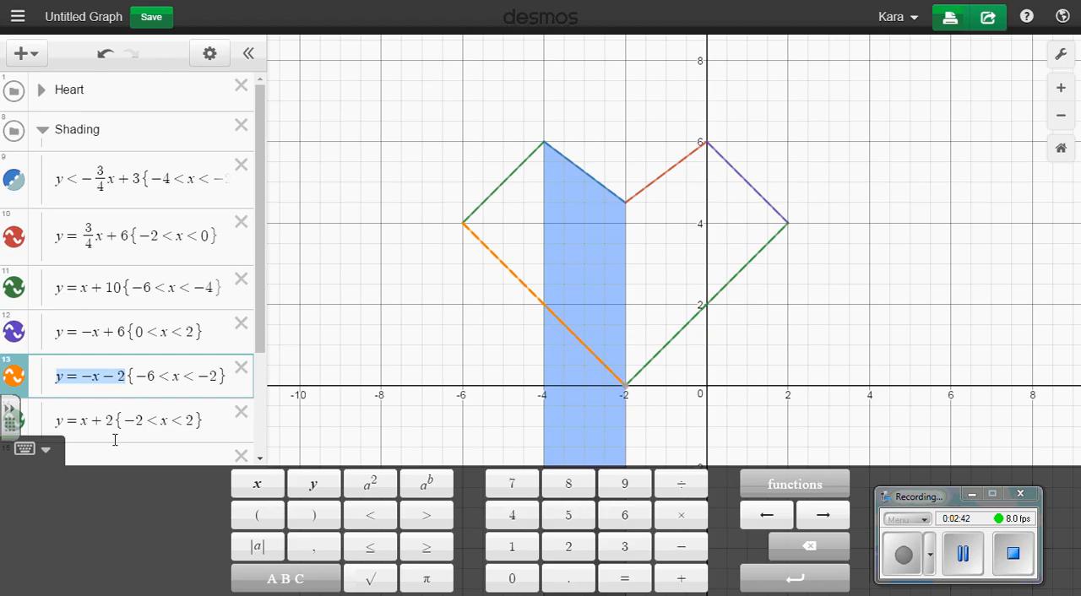
{"action": "left_click", "coordinate": [74, 377]}
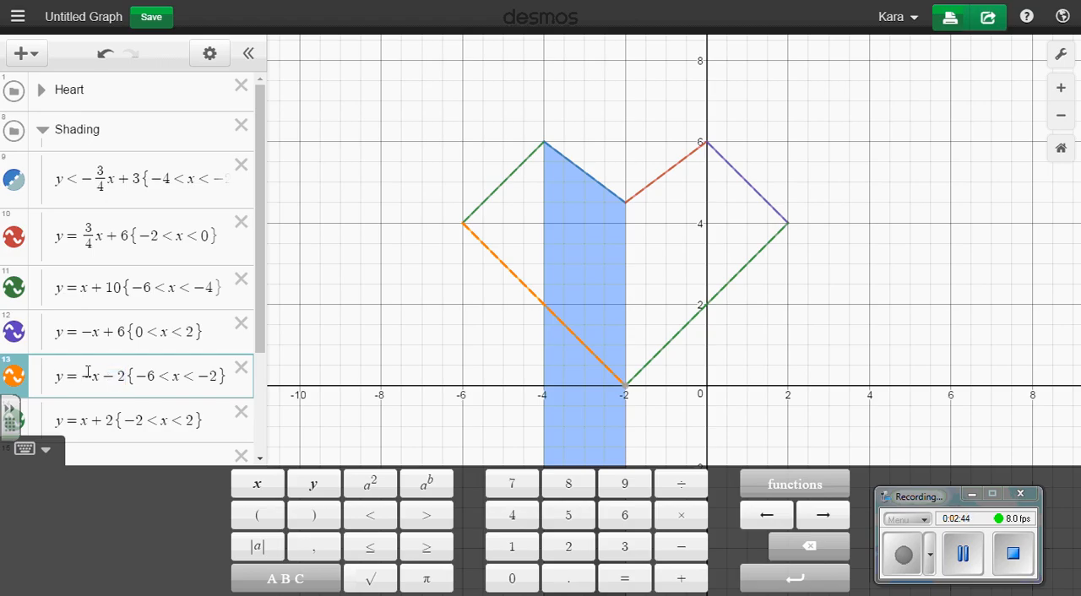
{"action": "key", "text": "BackSpace"}
{"action": "type", "text": ">"}
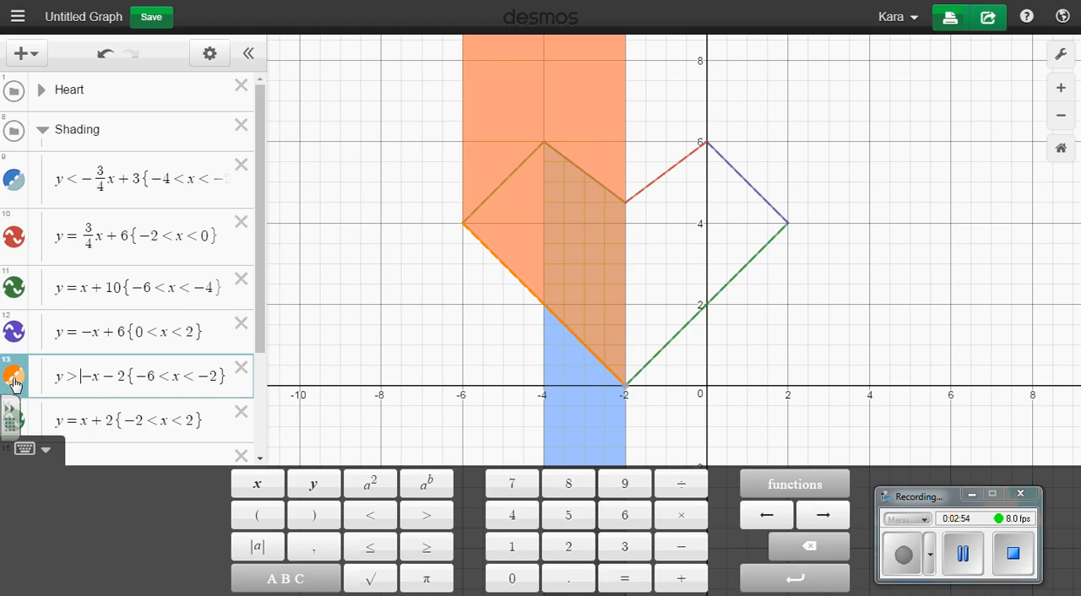
{"action": "key", "text": "BackSpace"}
{"action": "type", "text": "="}
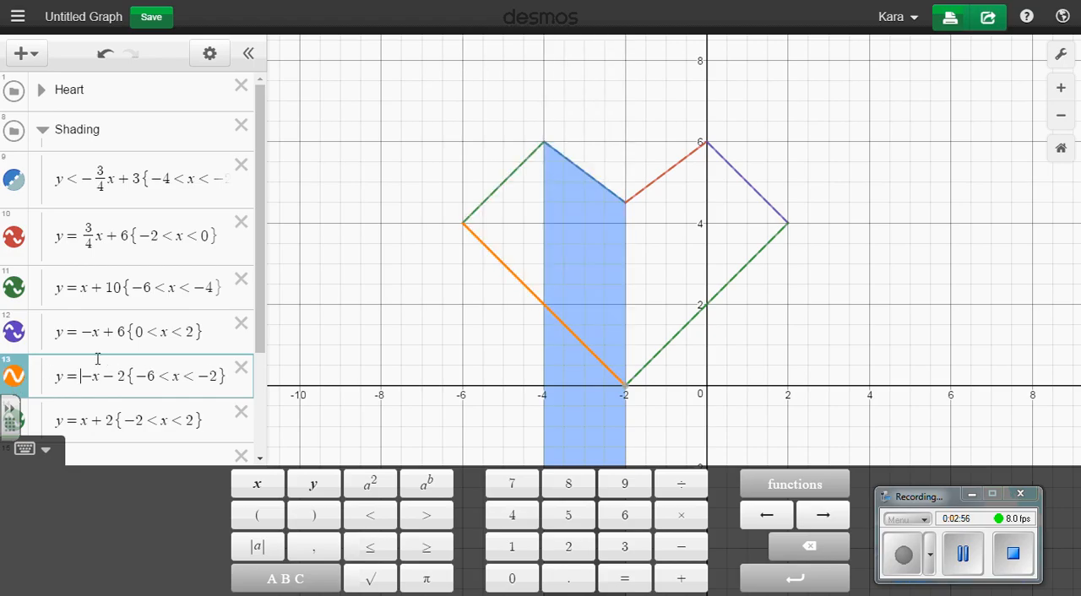
Add the lower bound -x - 2 < in front of y in the first Shading inequality
{"action": "left_click_drag", "start_coordinate": [128, 376], "coordinate": [85, 376]}
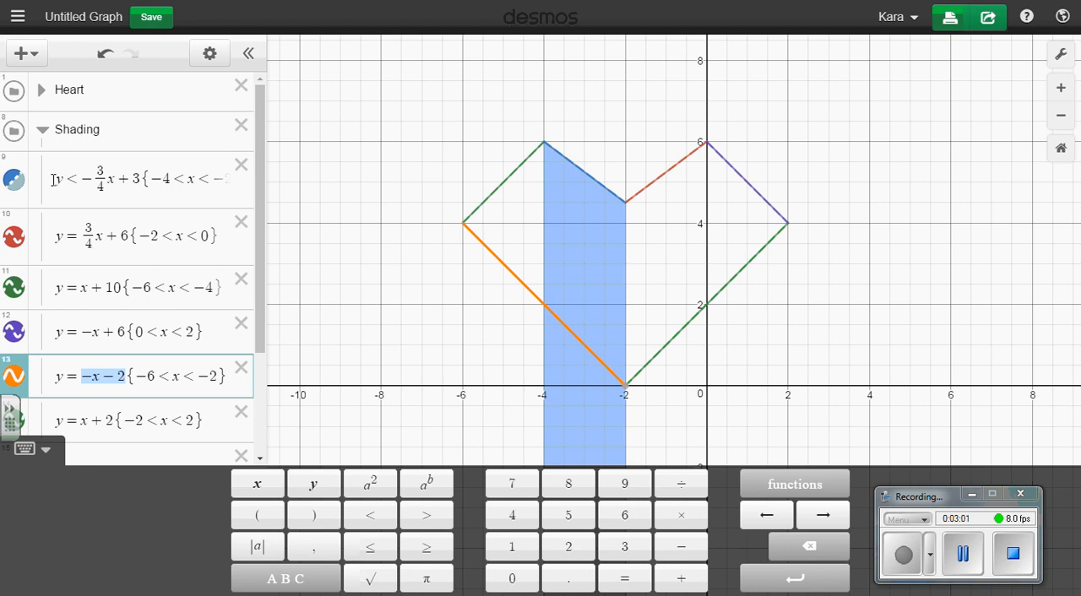
{"action": "left_click", "coordinate": [54, 179]}
{"action": "type", "text": "-x-2"}
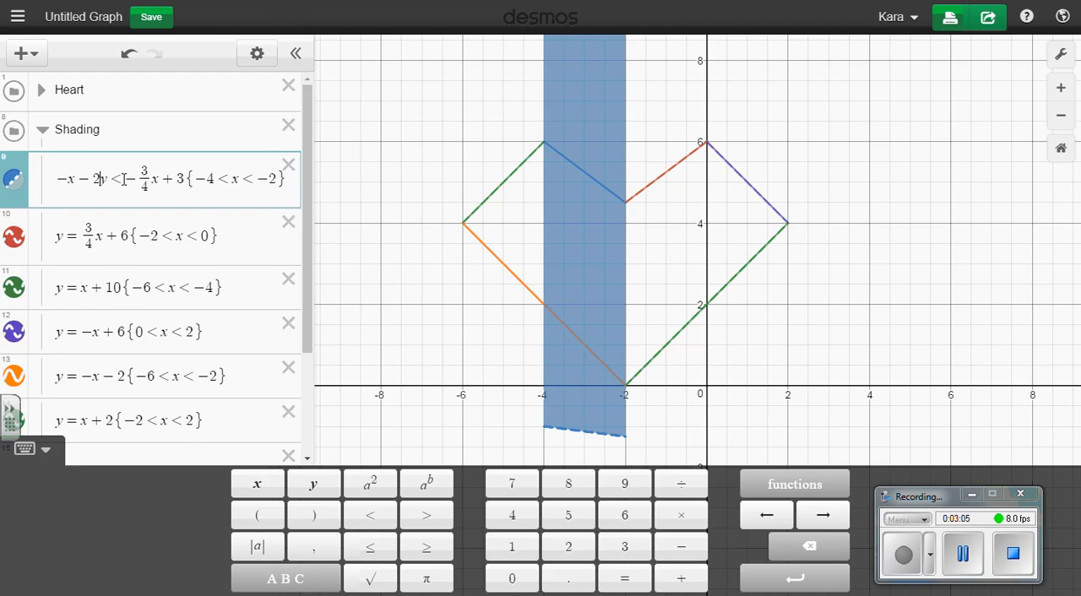
{"action": "type", "text": "<"}
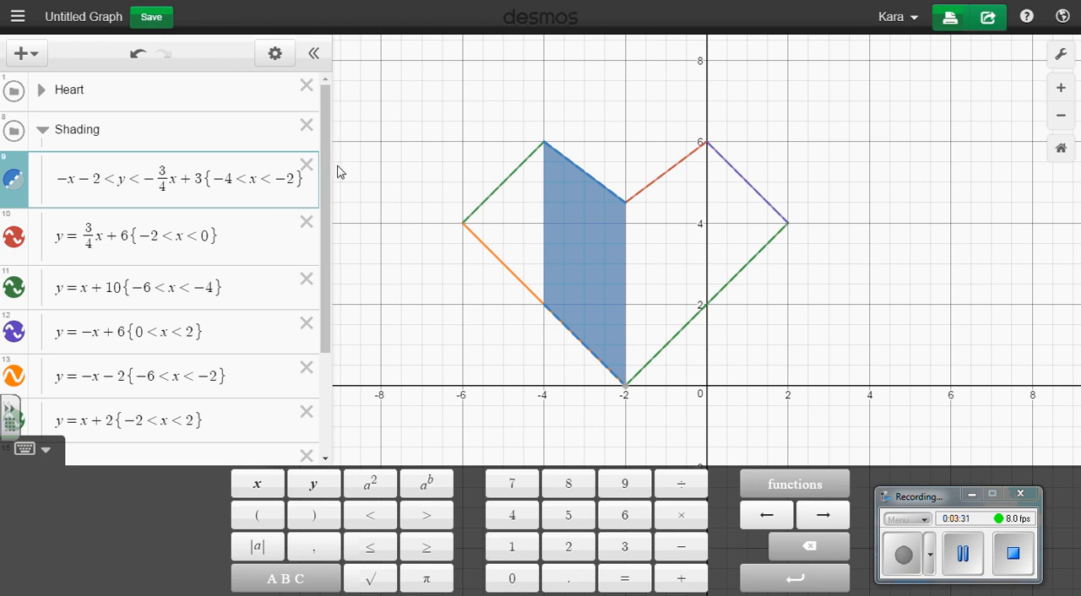
Try an upper domain limit of 2 in the first Shading inequality, and set it back to -2
{"action": "key", "text": "BackSpace"}
{"action": "key", "text": "BackSpace"}
{"action": "type", "text": "2"}
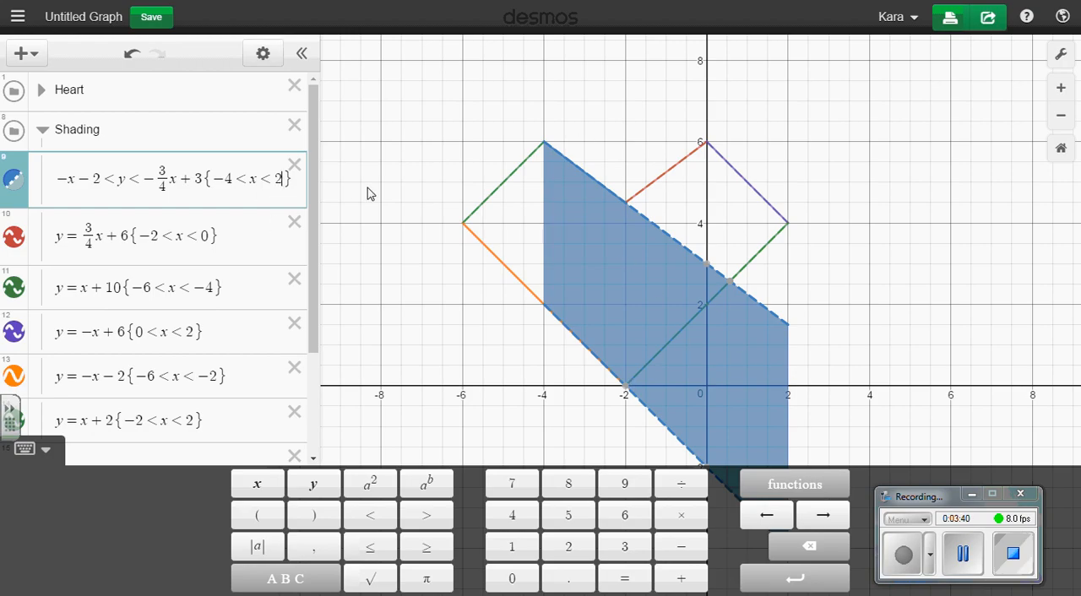
{"action": "key", "text": "BackSpace"}
{"action": "type", "text": "-2"}
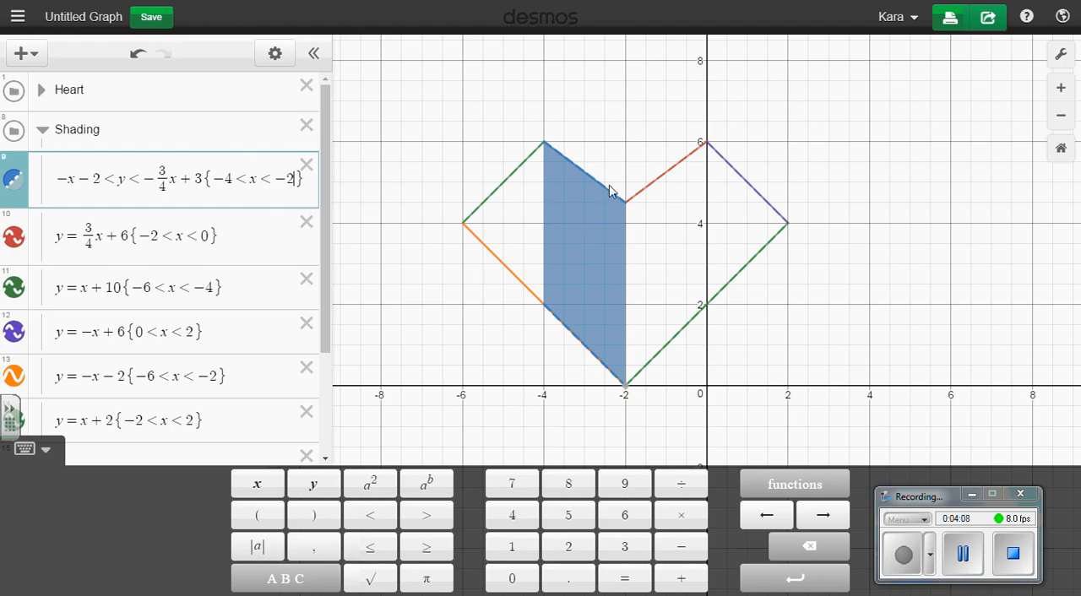
Change the Shading equation for the heart's upper-left edge to y < x + 10
{"action": "left_click", "coordinate": [508, 179]}
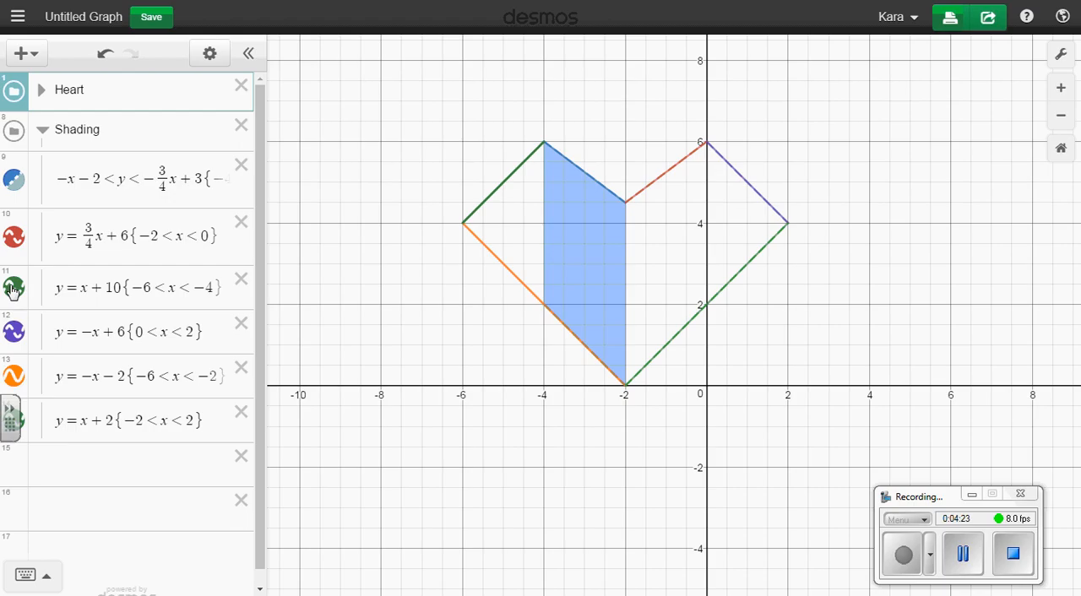
{"action": "left_click", "coordinate": [76, 292]}
{"action": "key", "text": "BackSpace"}
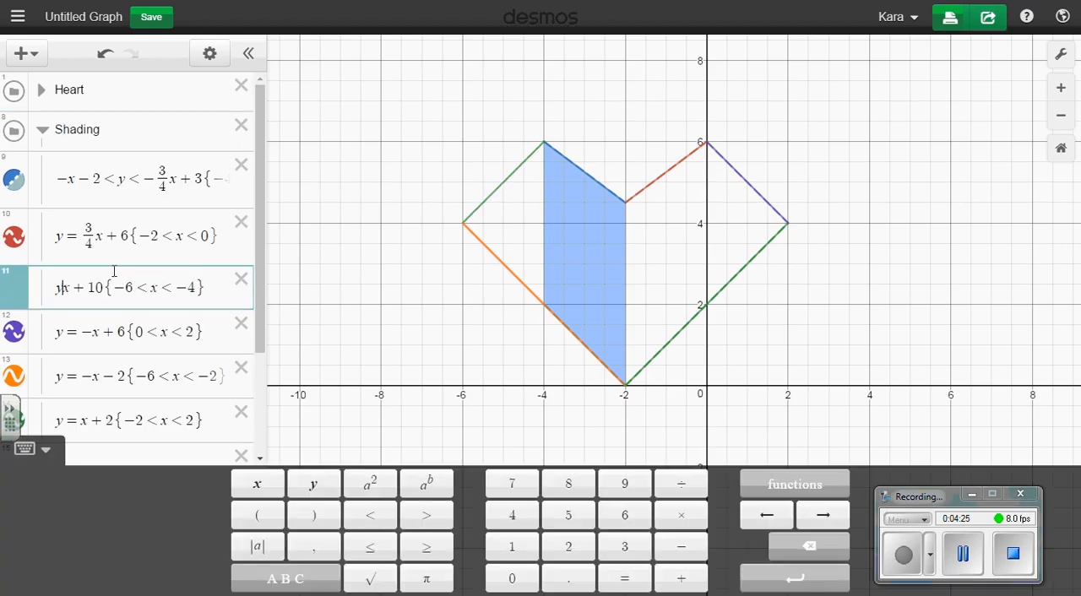
{"action": "type", "text": "<"}
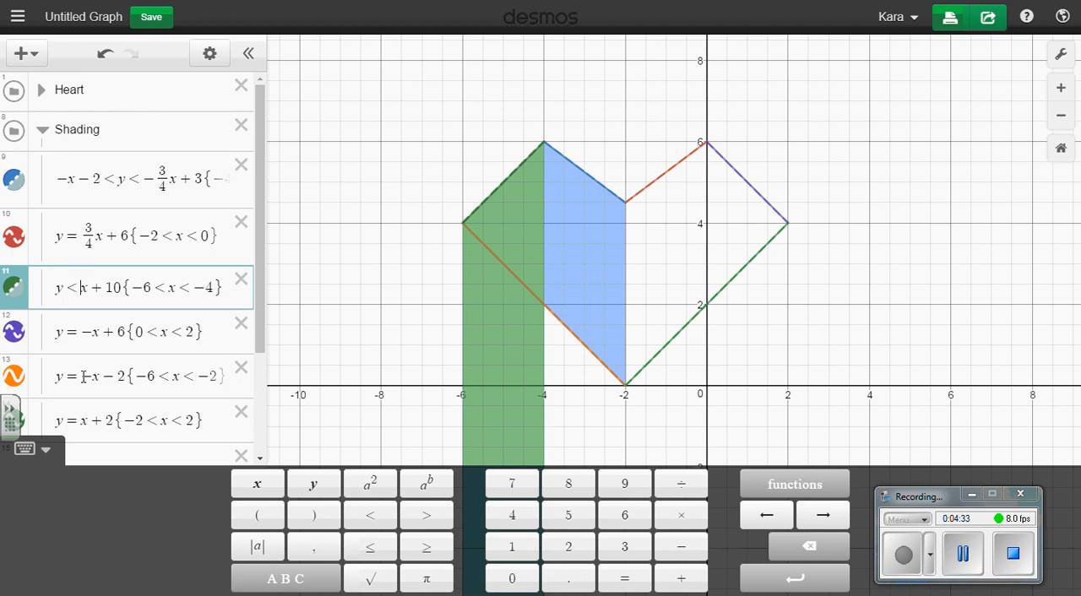
Add the lower bound -x - 2 < in front of y in the y < x + 10 inequality
{"action": "left_click_drag", "start_coordinate": [84, 377], "coordinate": [127, 378]}
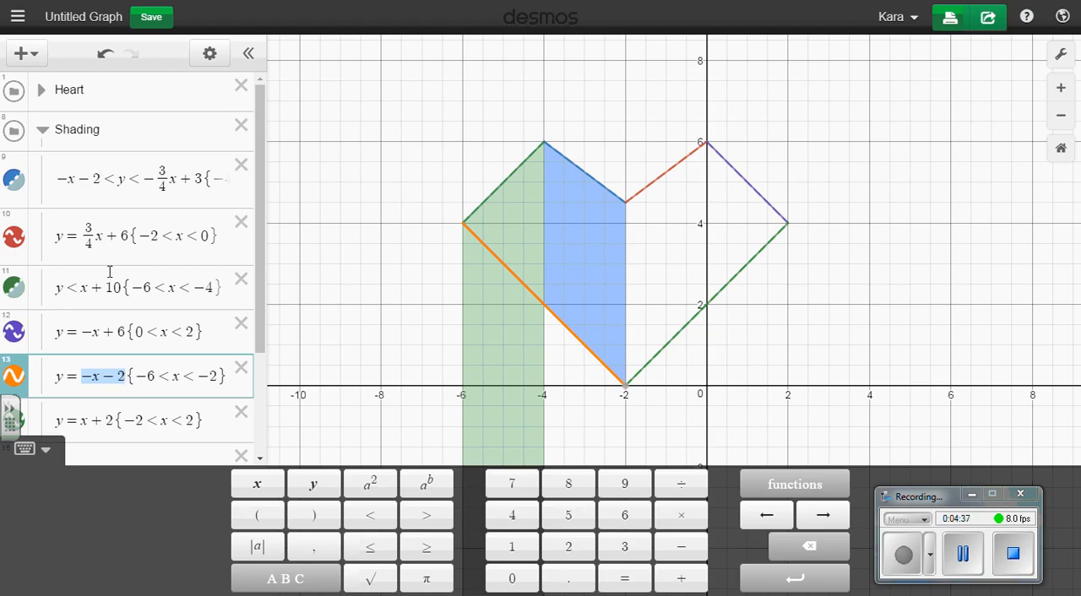
{"action": "right_click", "coordinate": [108, 376]}
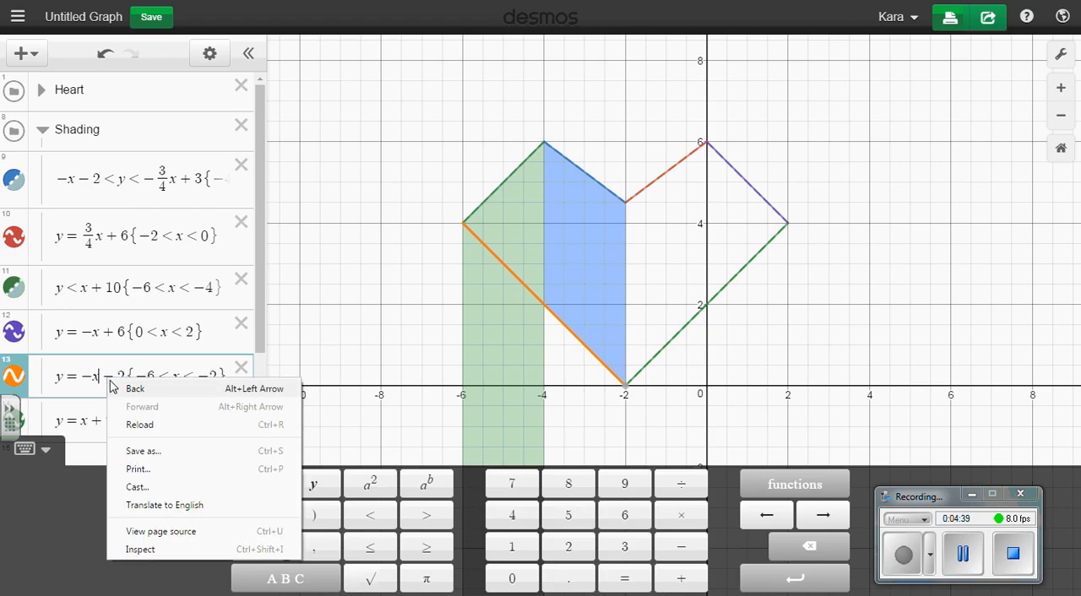
{"action": "left_click", "coordinate": [94, 375]}
{"action": "left_click", "coordinate": [62, 287]}
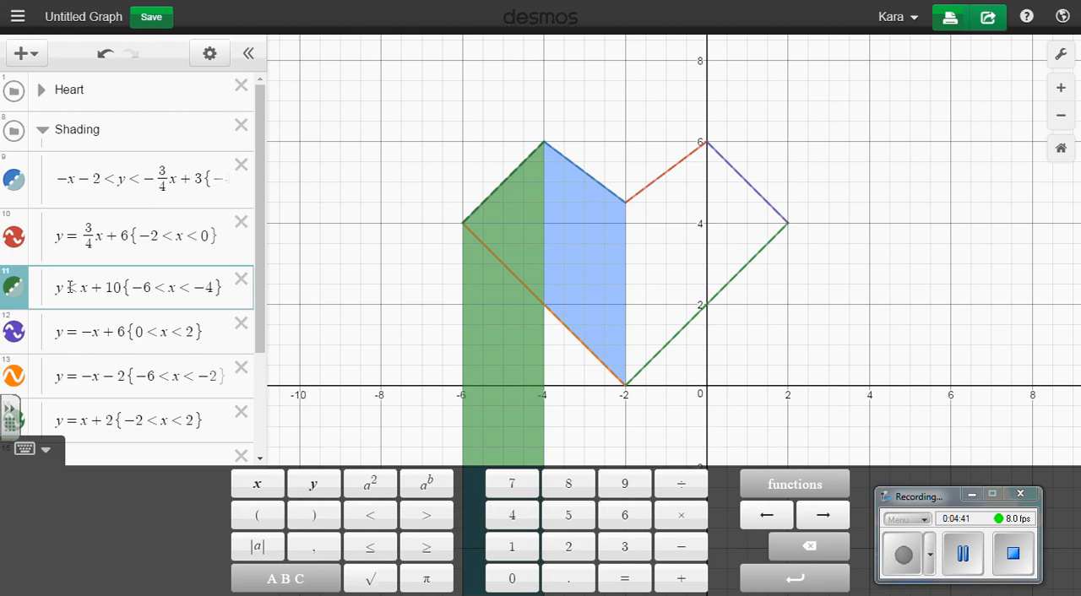
{"action": "type", "text": "-x-2<"}
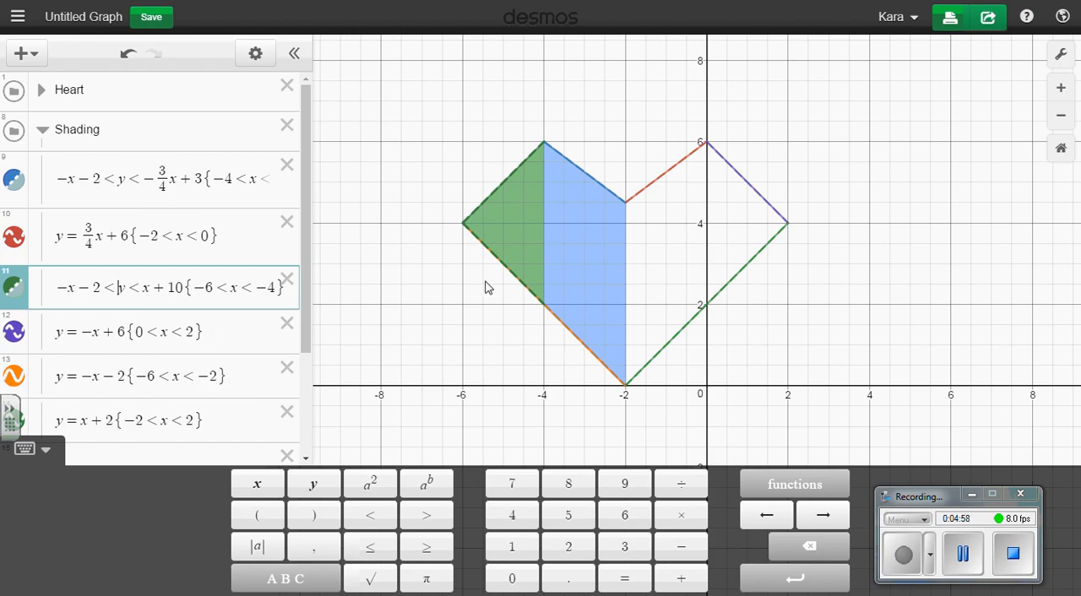
Delete the y = -x - 2 equation from the Shading folder and recolour the two shaded inequalities red
{"action": "left_click", "coordinate": [287, 367]}
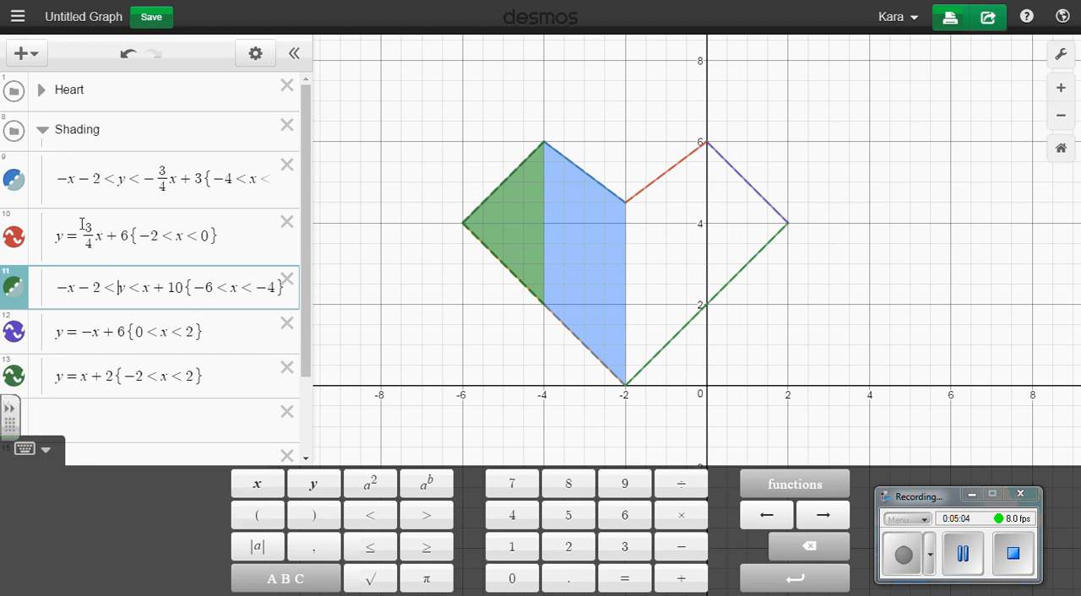
{"action": "left_click", "coordinate": [12, 182]}
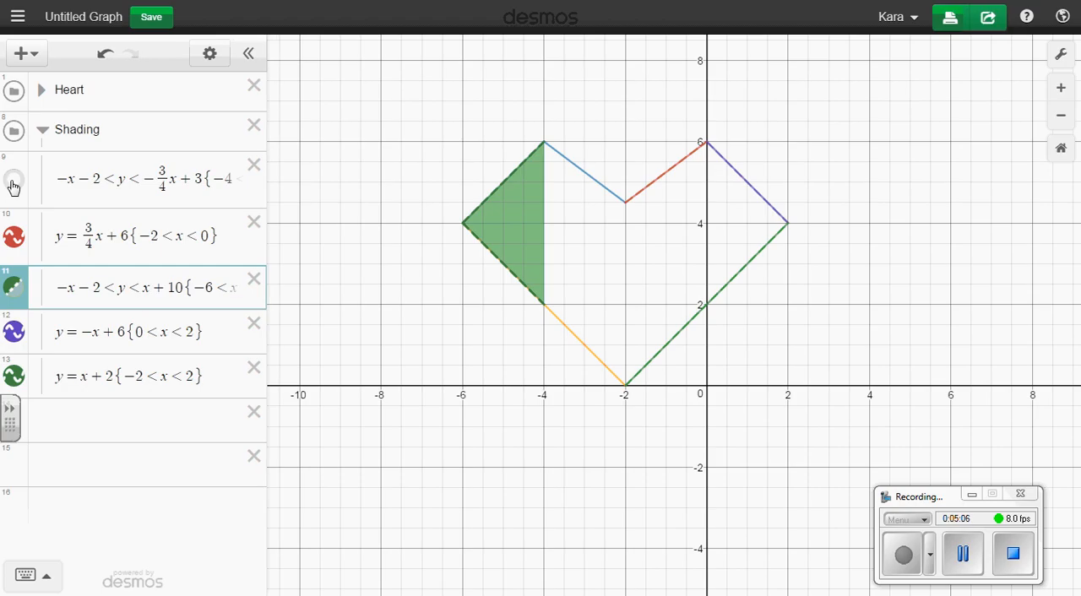
{"action": "left_click", "coordinate": [12, 182]}
{"action": "left_click", "coordinate": [206, 54]}
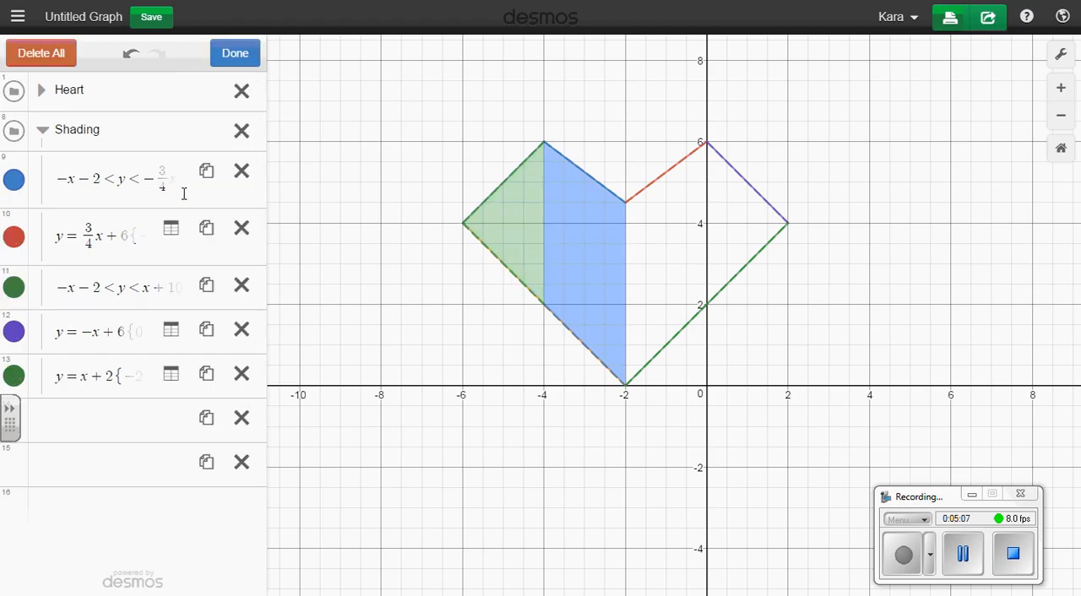
{"action": "left_click", "coordinate": [14, 181]}
{"action": "left_click", "coordinate": [55, 188]}
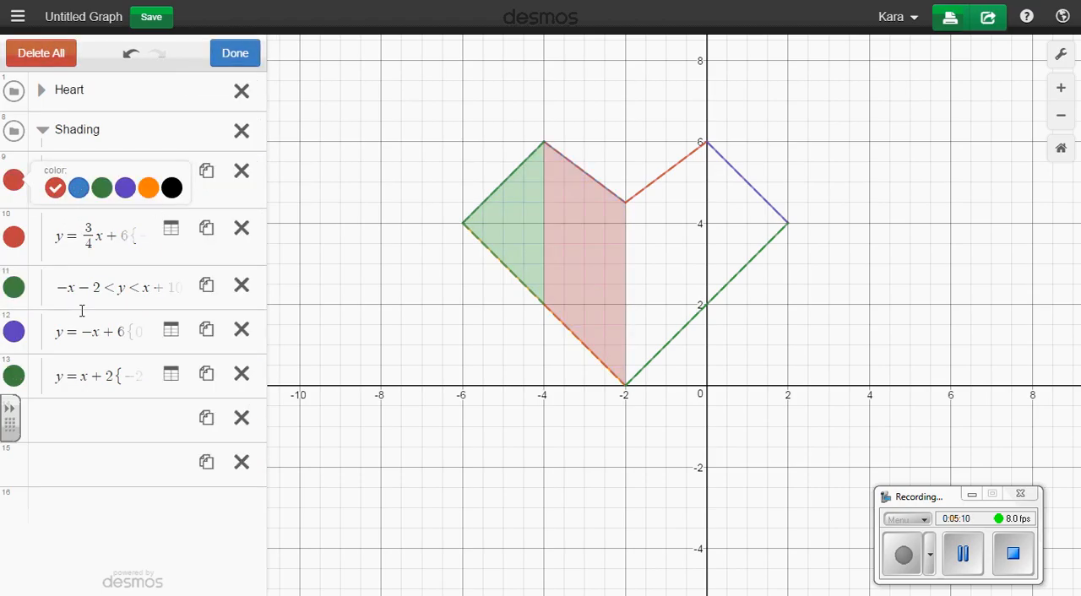
{"action": "left_click", "coordinate": [14, 287]}
{"action": "left_click", "coordinate": [55, 295]}
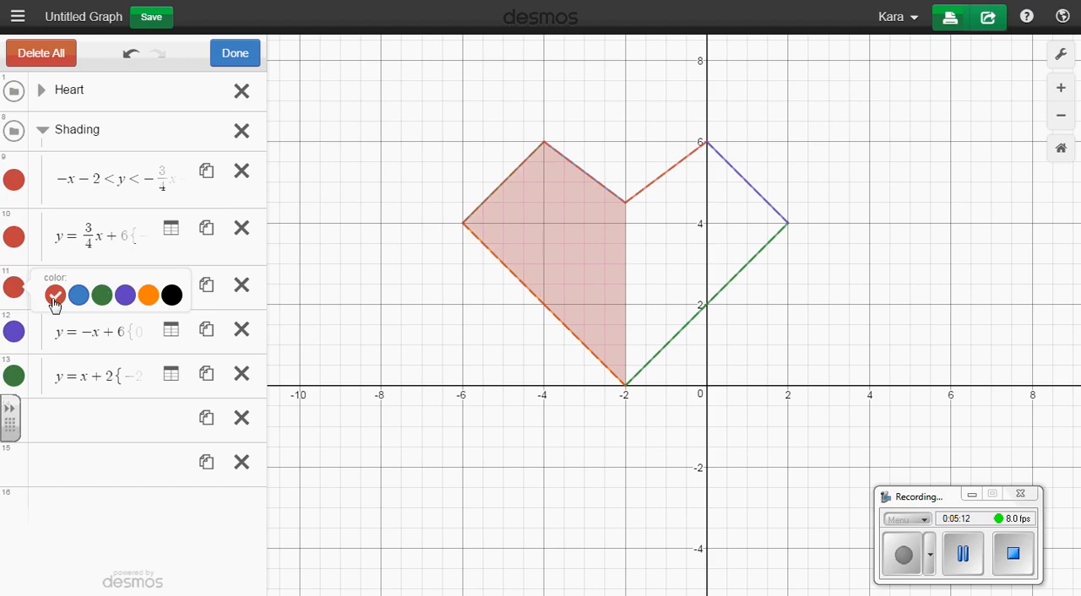
{"action": "left_click", "coordinate": [222, 53]}
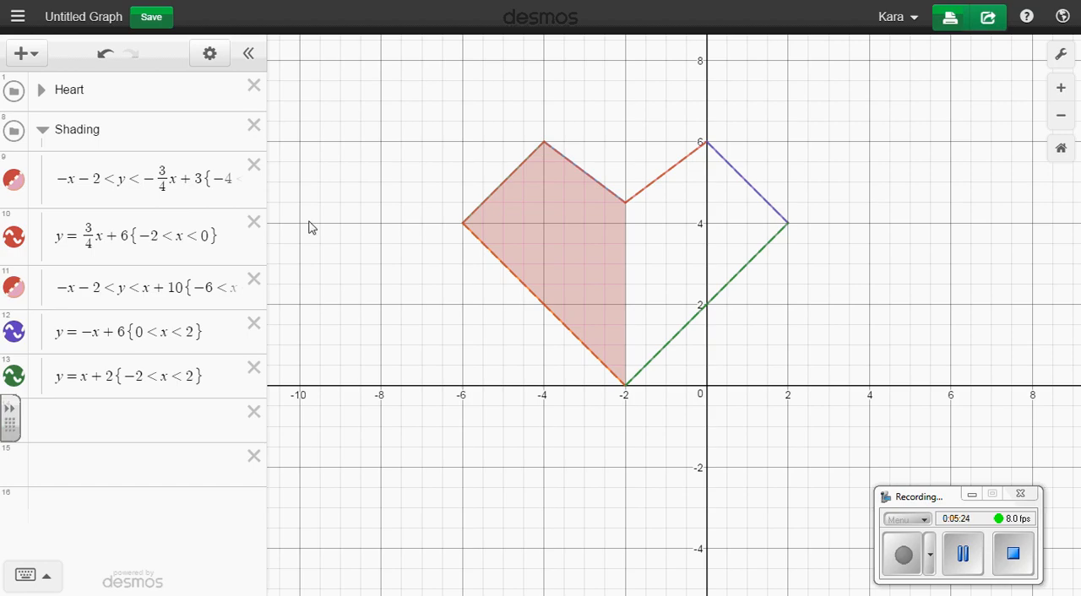
Turn the Shading equation y = 3/4x + 6 into the compound inequality x + 2 < y < 3/4x + 6
{"action": "left_click", "coordinate": [78, 235]}
{"action": "key", "text": "BackSpace"}
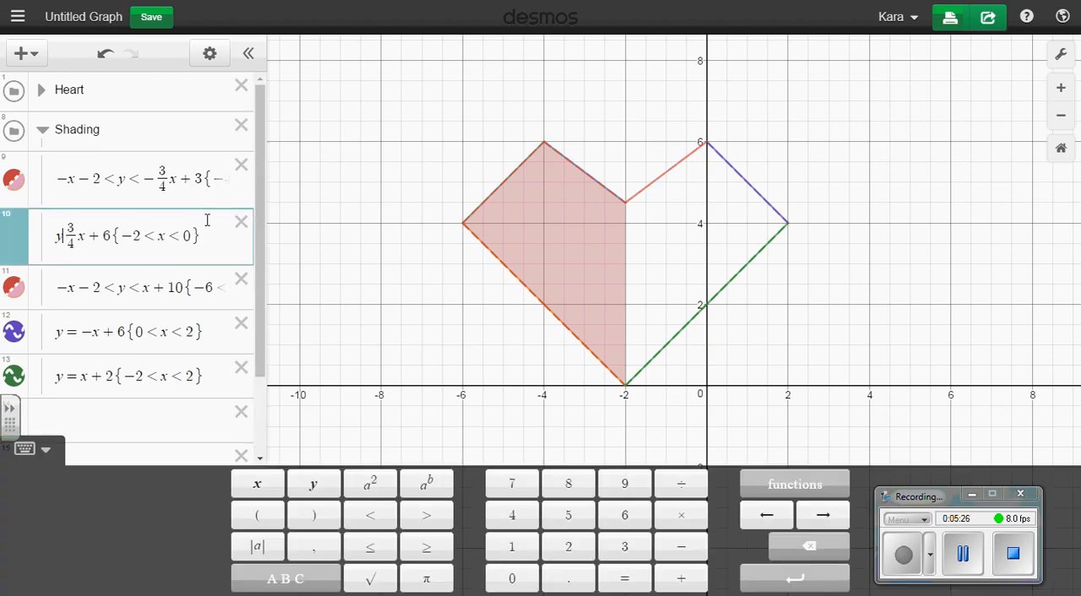
{"action": "type", "text": "<"}
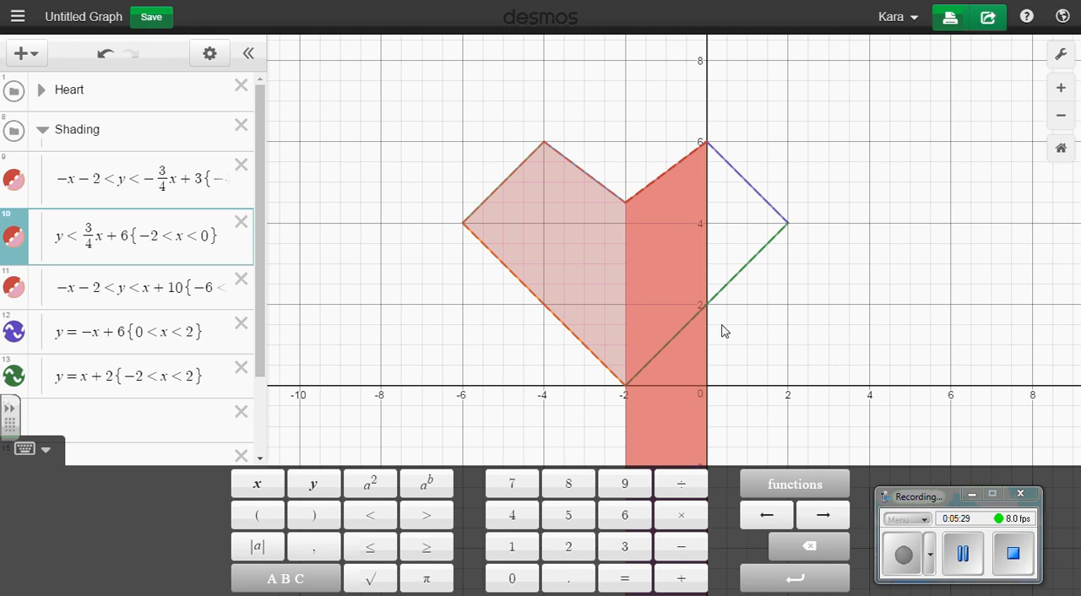
{"action": "left_click", "coordinate": [109, 394]}
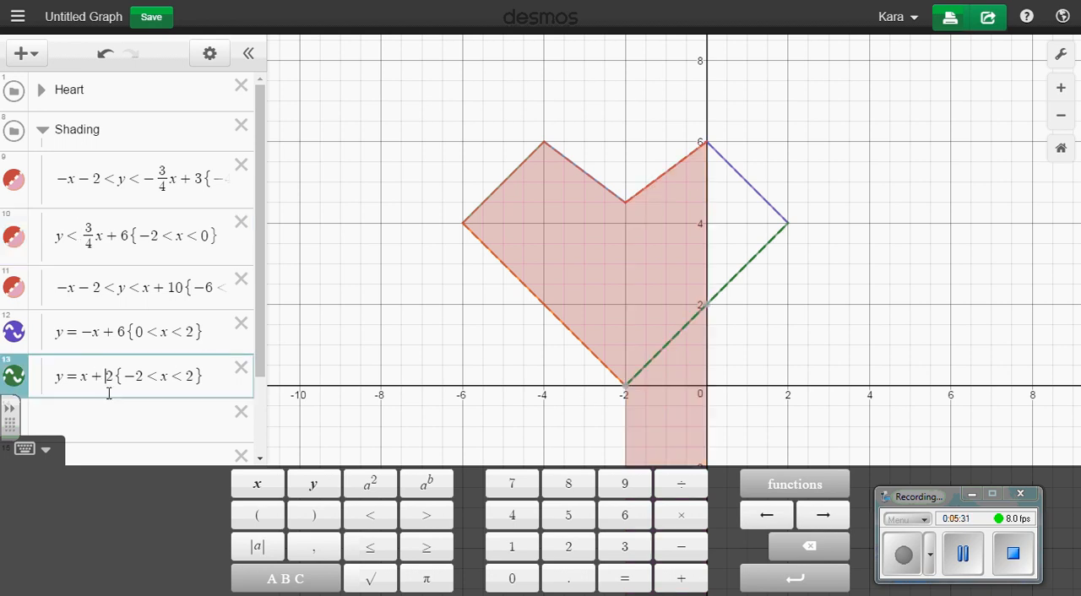
{"action": "left_click", "coordinate": [57, 237]}
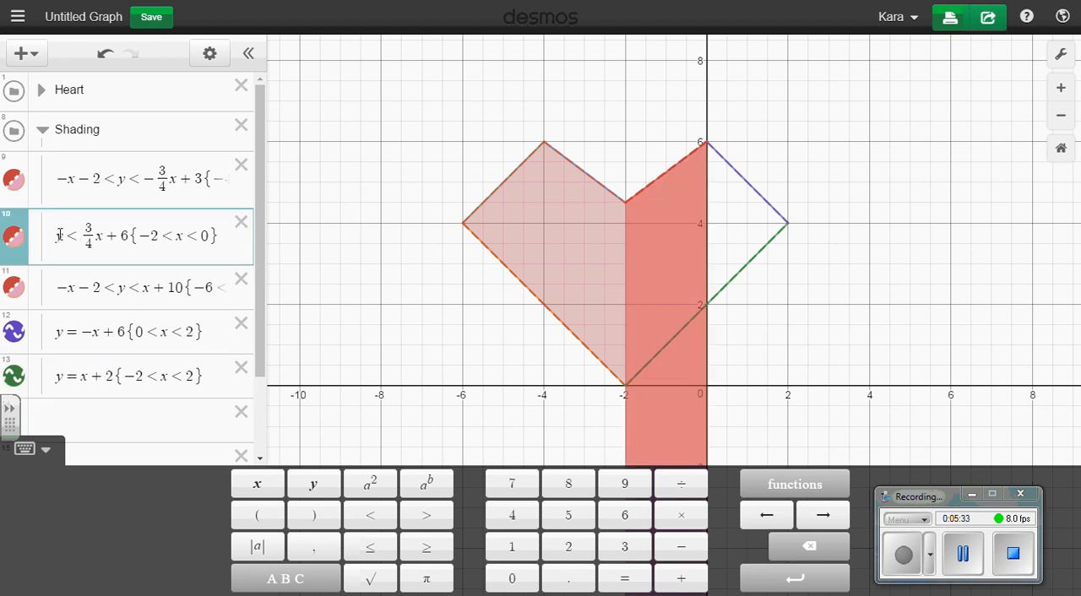
{"action": "type", "text": "x+2"}
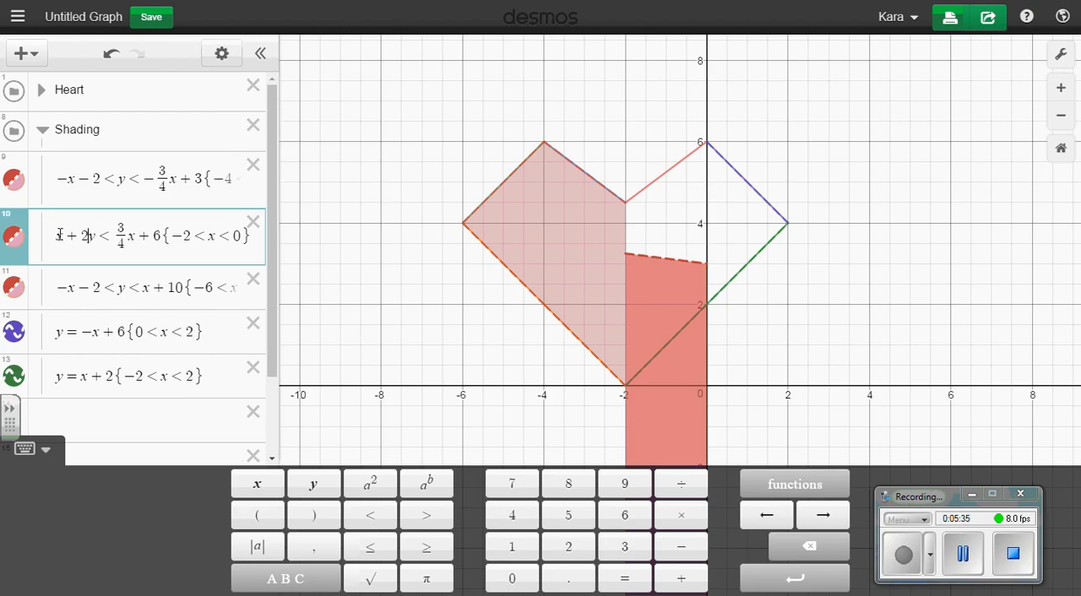
{"action": "type", "text": "<"}
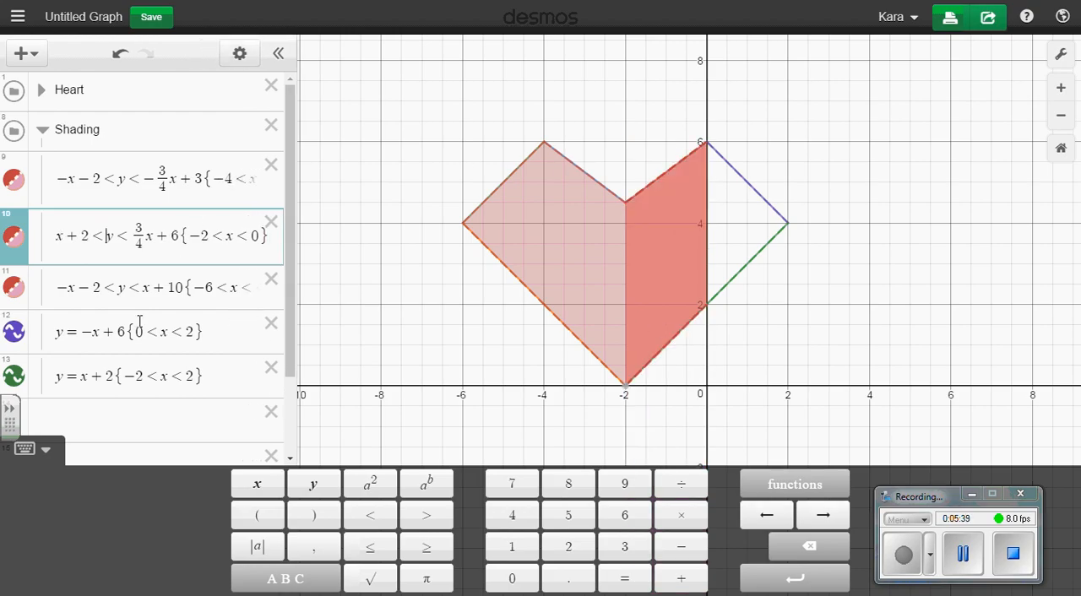
Change the Shading equation y = -x + 6 to x + 2 < y < -x + 6 and delete the leftover y = x + 2 equation
{"action": "left_click", "coordinate": [80, 331]}
{"action": "key", "text": "BackSpace"}
{"action": "type", "text": "<"}
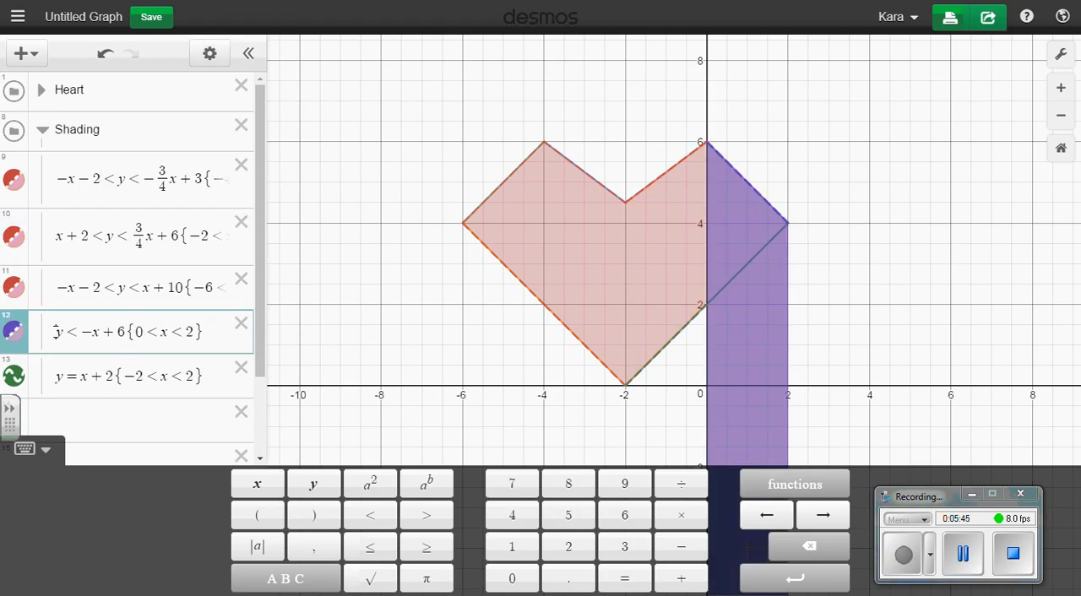
{"action": "left_click", "coordinate": [56, 332]}
{"action": "type", "text": "x"}
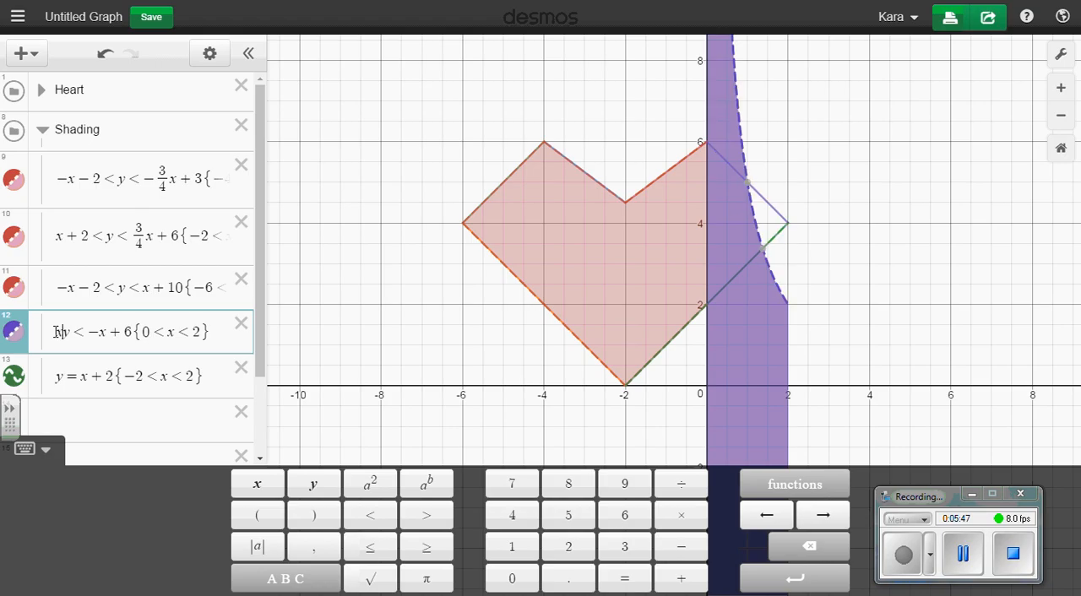
{"action": "type", "text": "+2<"}
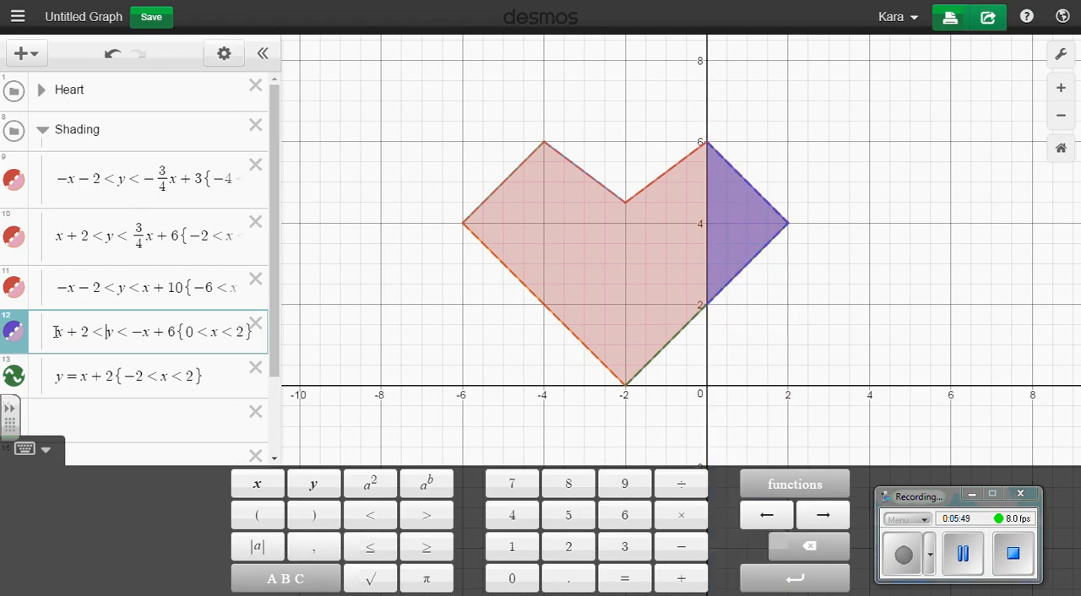
{"action": "left_click", "coordinate": [255, 367]}
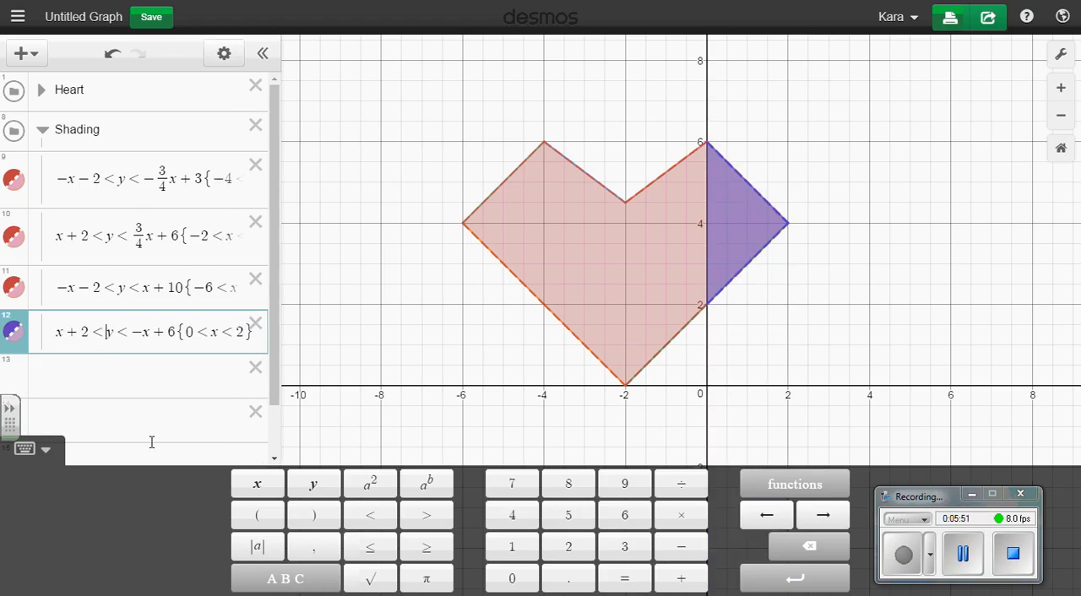
Recolour the x + 2 < y < -x + 6 inequality red to match the rest of the heart's shading
{"action": "left_click", "coordinate": [14, 341]}
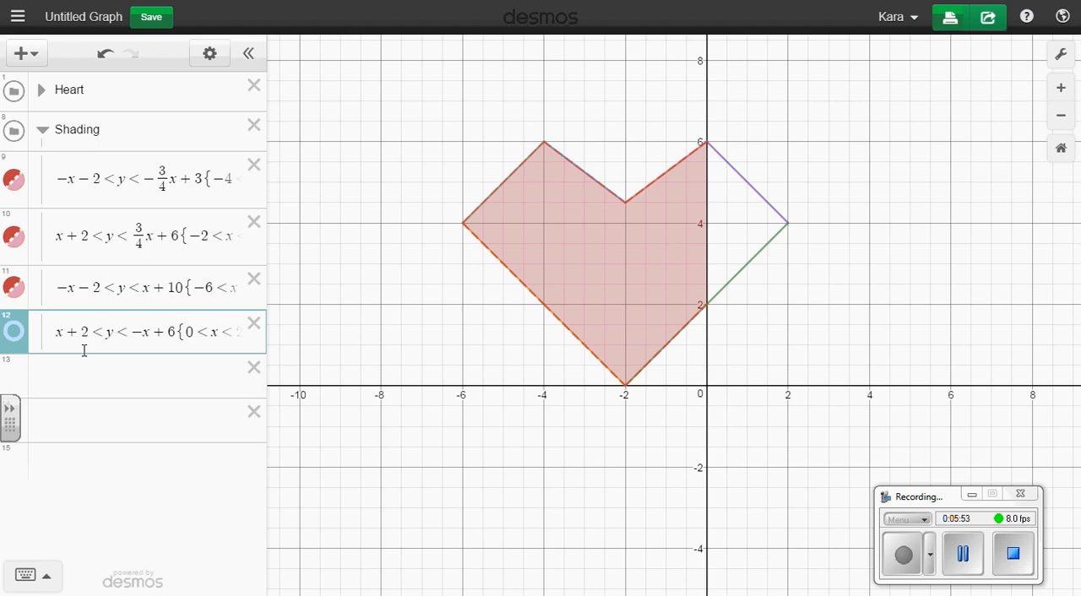
{"action": "left_click", "coordinate": [13, 341]}
{"action": "left_click", "coordinate": [209, 53]}
{"action": "left_click", "coordinate": [14, 331]}
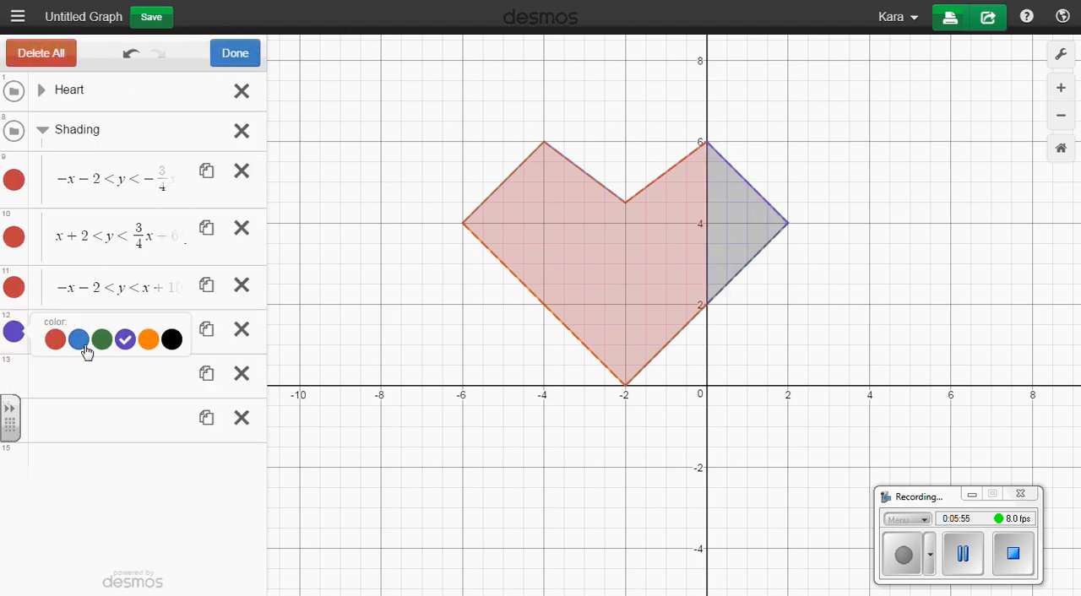
{"action": "left_click", "coordinate": [55, 339]}
{"action": "left_click", "coordinate": [226, 52]}
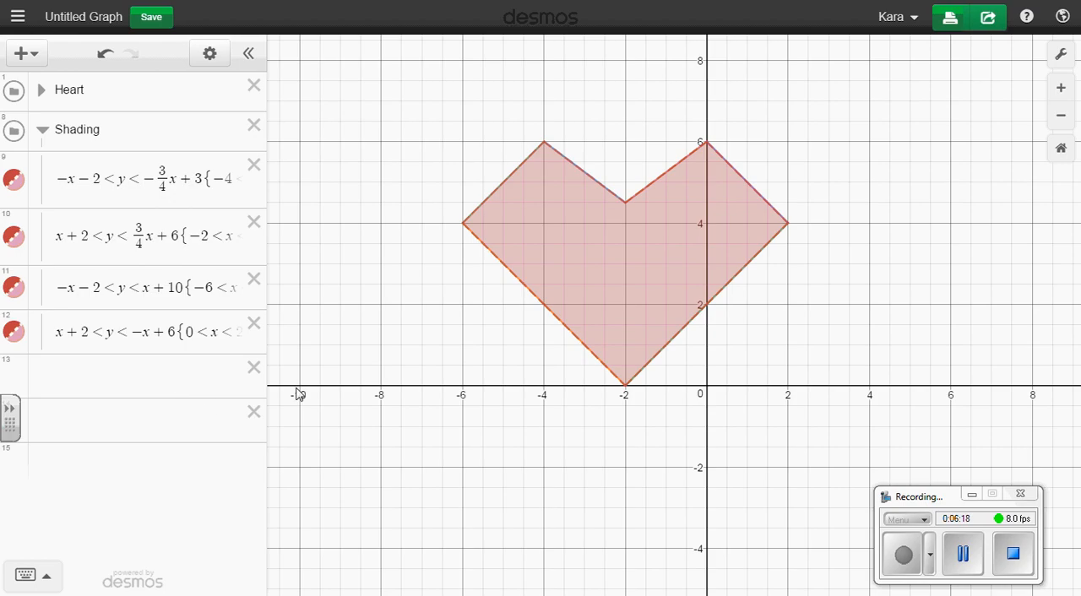
{"action": "left_click", "coordinate": [1014, 561]}
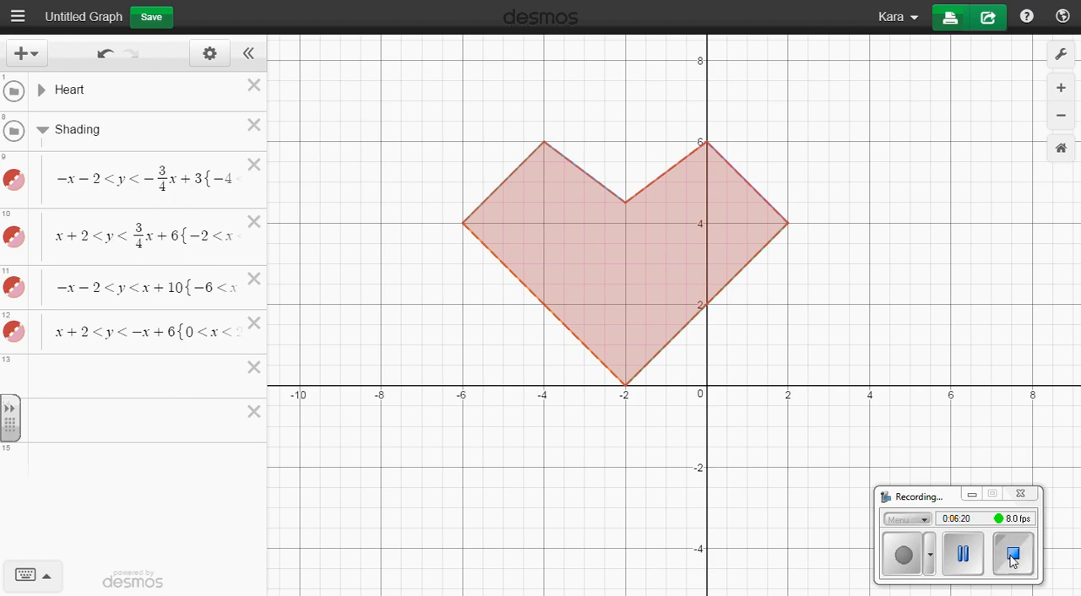